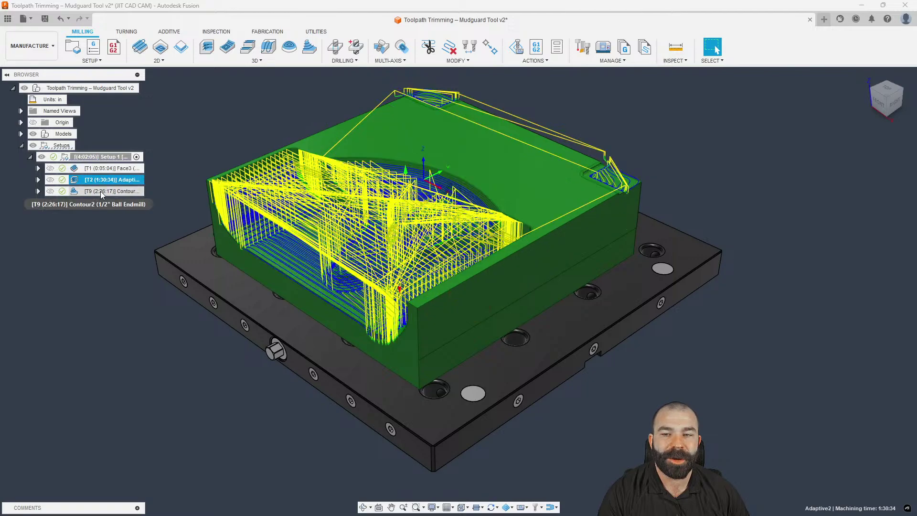
- Deselect the T9 Contour2 operation so its toolpath is hidden, leaving the plain part on its fixture
{"action": "left_click", "coordinate": [115, 253]}
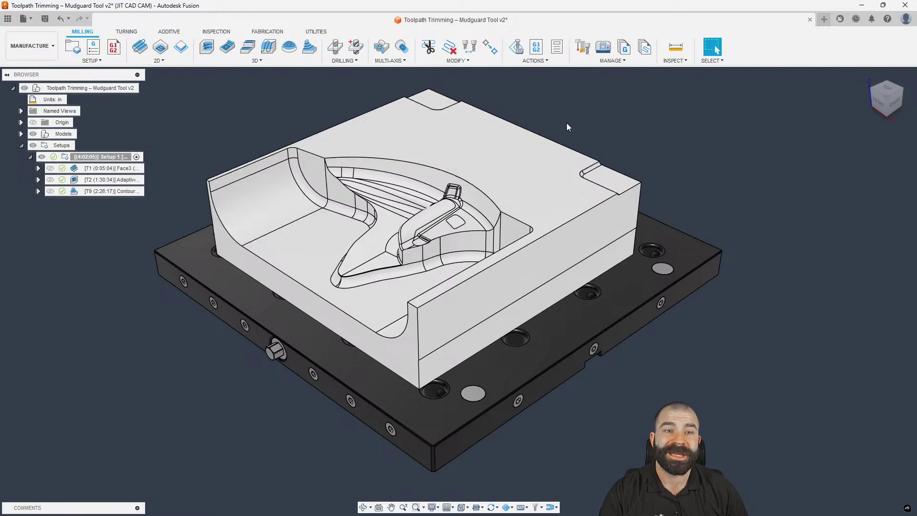
{"action": "left_click", "coordinate": [582, 46]}
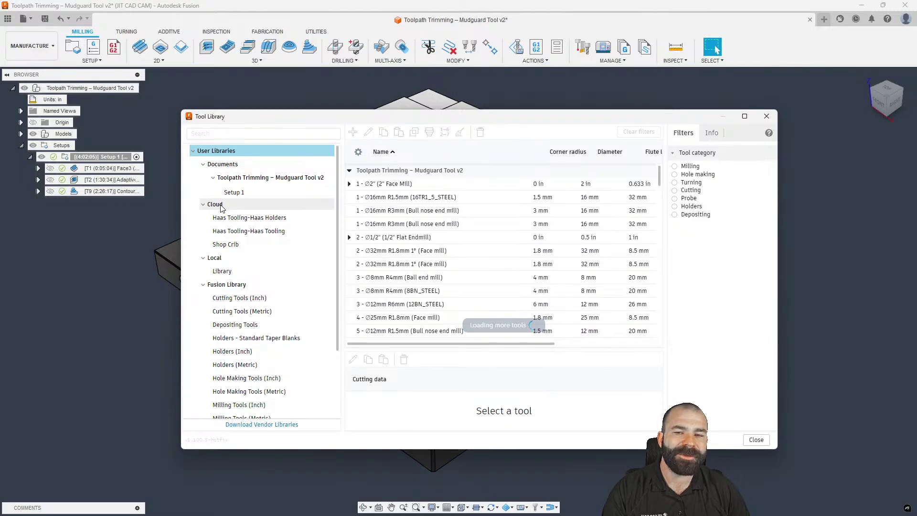
{"action": "left_click", "coordinate": [215, 204]}
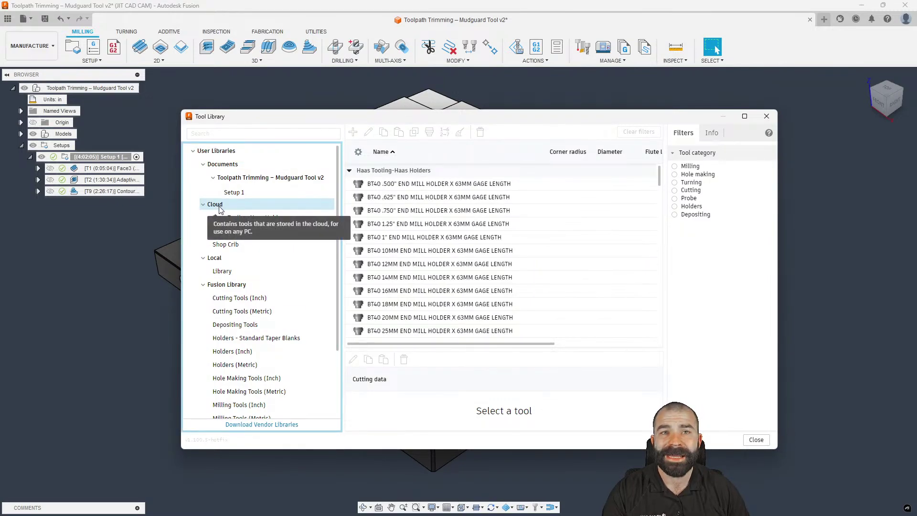
{"action": "left_click", "coordinate": [767, 116]}
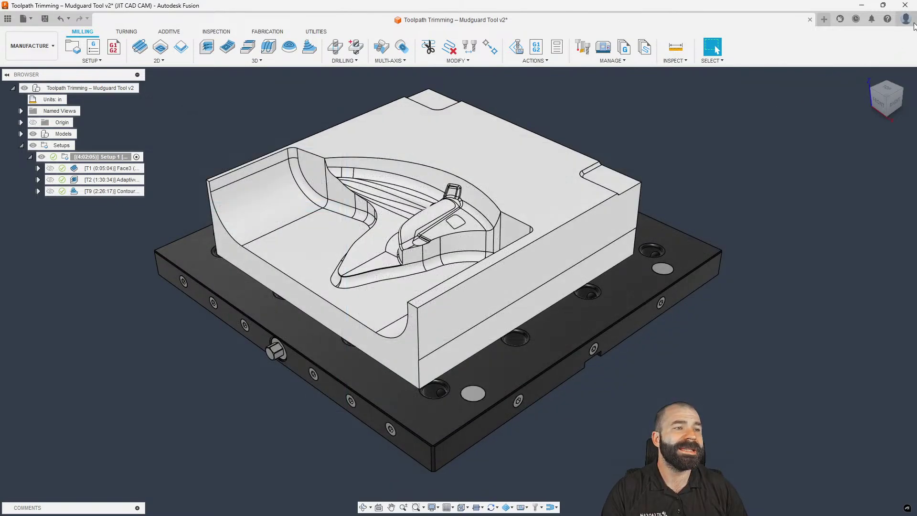
{"action": "left_click", "coordinate": [907, 19]}
{"action": "left_click", "coordinate": [875, 42]}
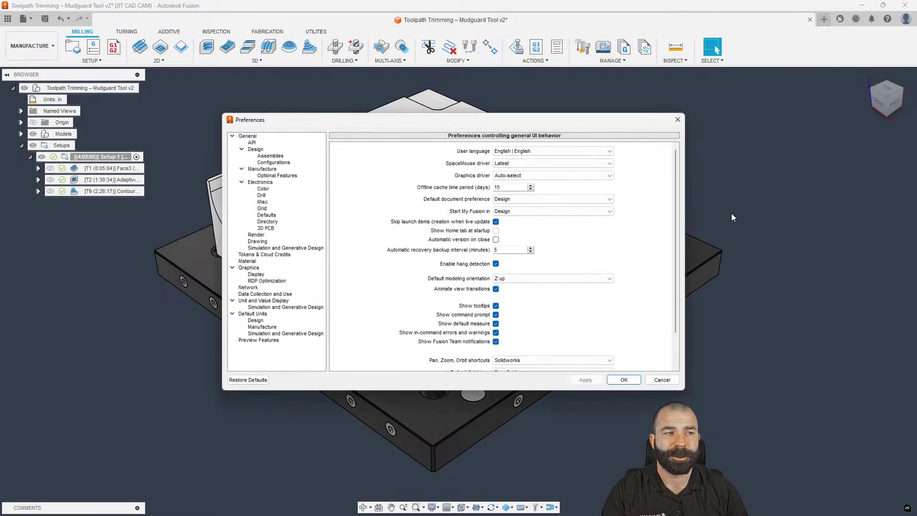
{"action": "left_click", "coordinate": [259, 167]}
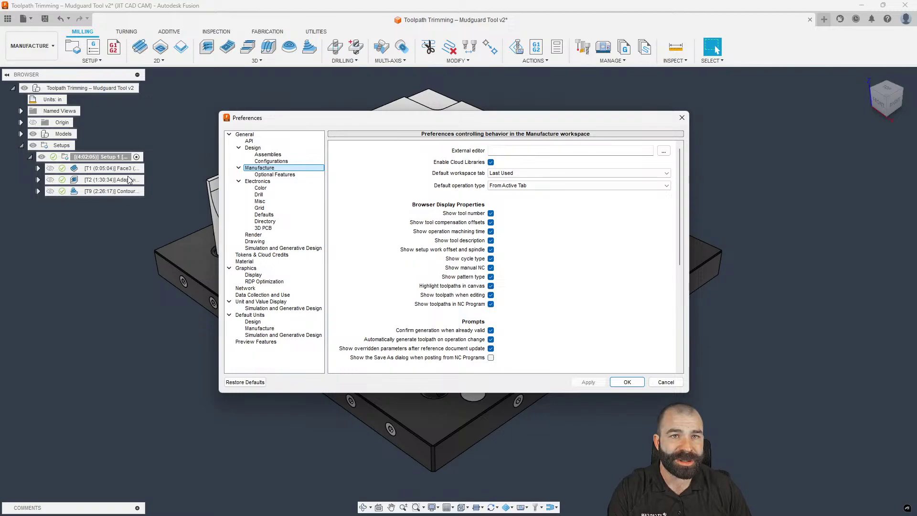
{"action": "left_click", "coordinate": [274, 174]}
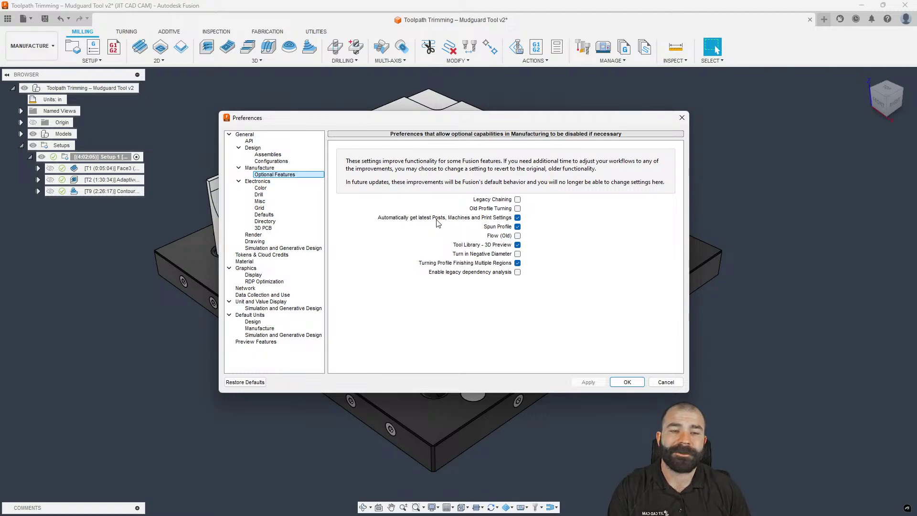
{"action": "mouse_move", "coordinate": [473, 222]}
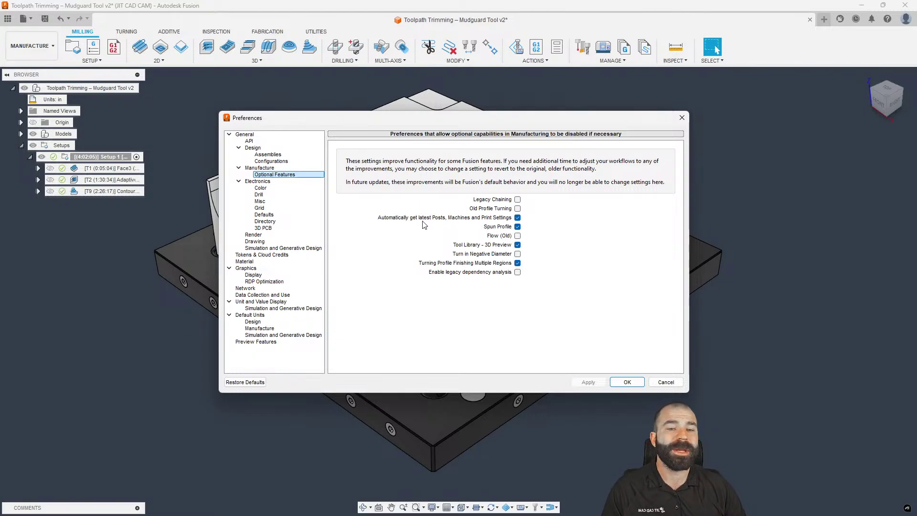
{"action": "mouse_move", "coordinate": [519, 223]}
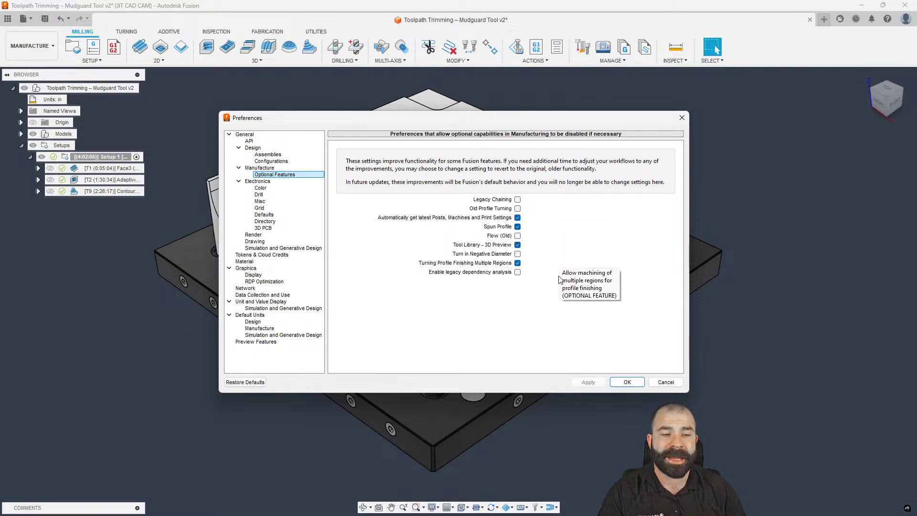
{"action": "left_click", "coordinate": [666, 382]}
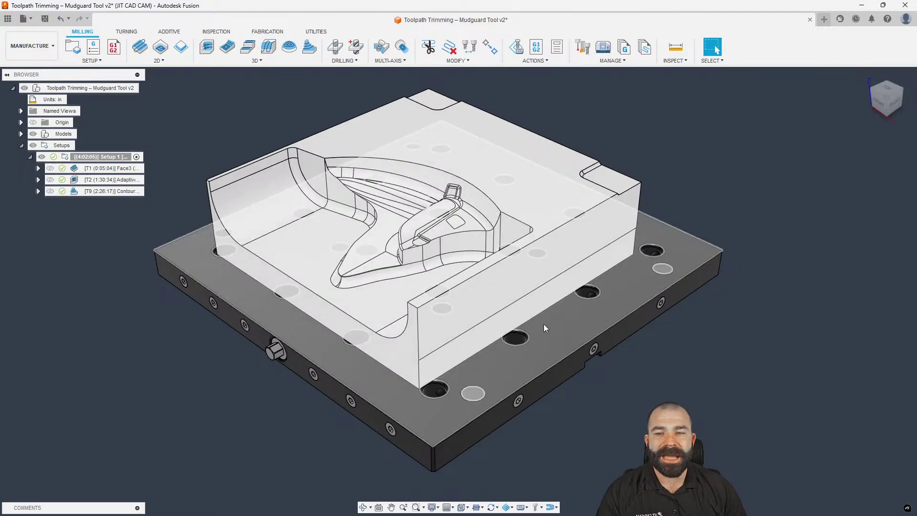
- Toggle the toolpath displays, ending with only the Face3 toolpath shown
{"action": "left_click", "coordinate": [117, 169]}
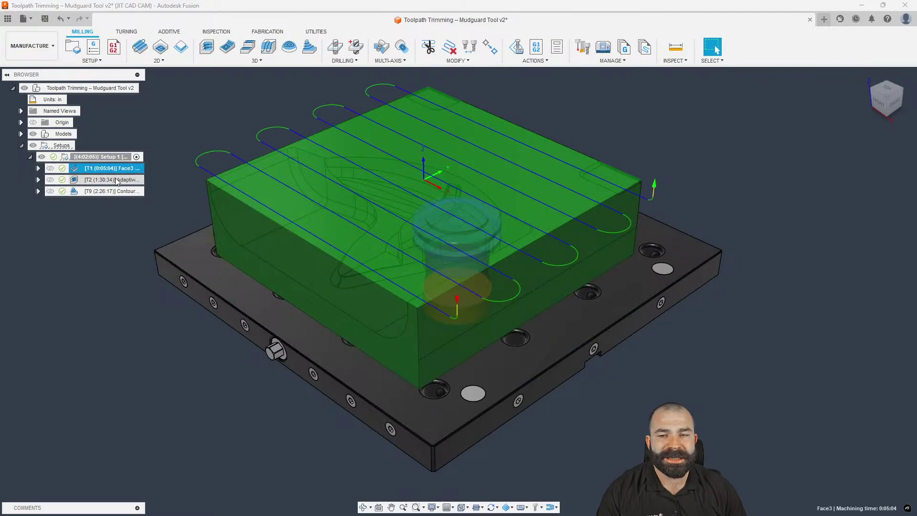
{"action": "left_click", "coordinate": [115, 191], "text": "shift"}
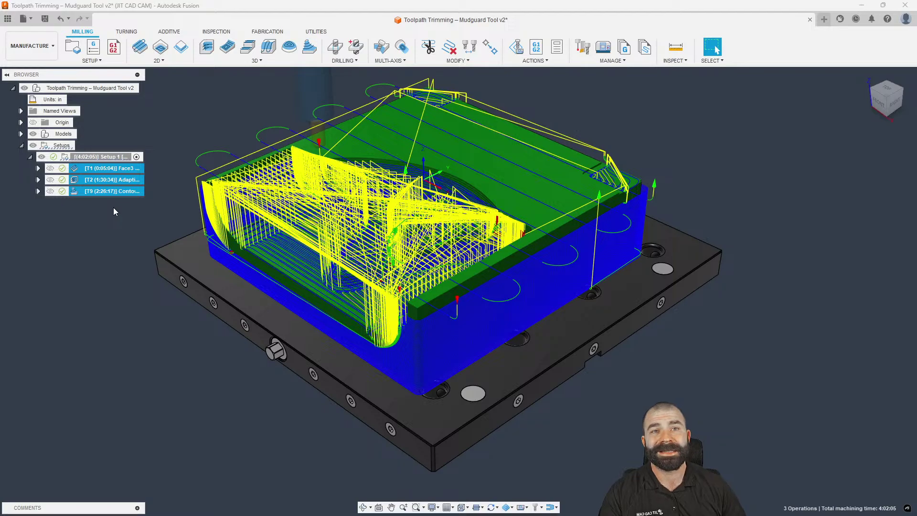
{"action": "left_click", "coordinate": [234, 128]}
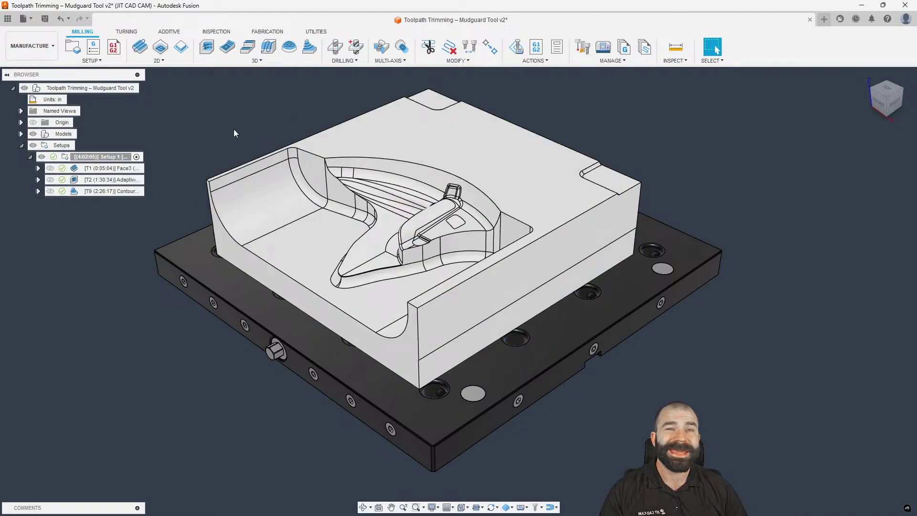
{"action": "left_click", "coordinate": [84, 172]}
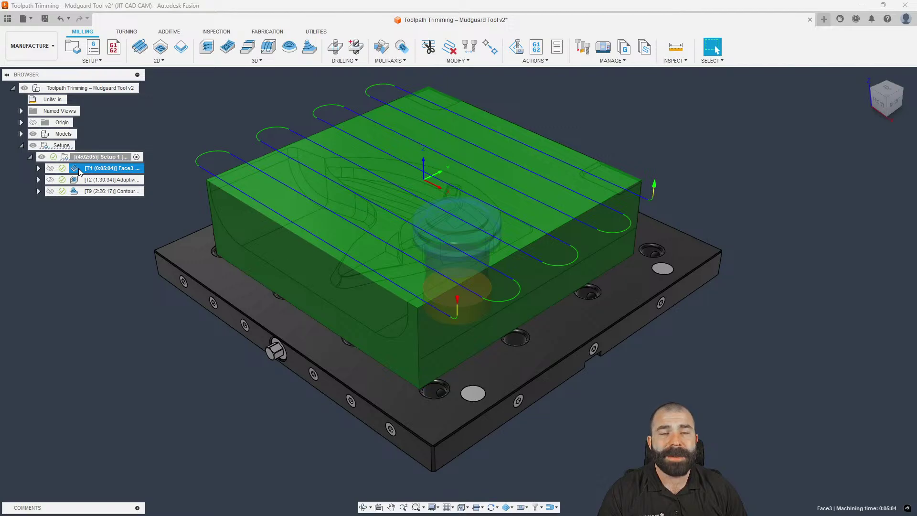
- Edit Face3 to a 12000 rpm spindle speed and 100 in/min cutting feedrate, then regenerate
{"action": "right_click", "coordinate": [80, 171]}
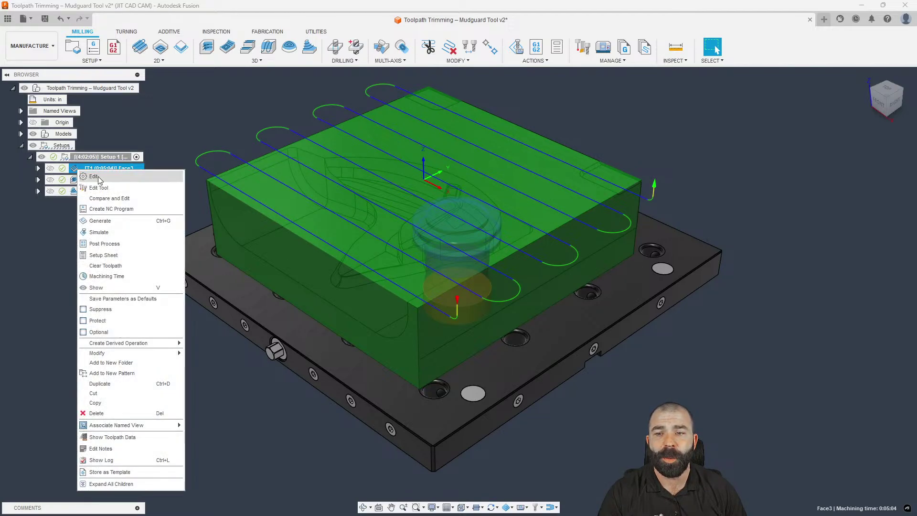
{"action": "left_click", "coordinate": [93, 176]}
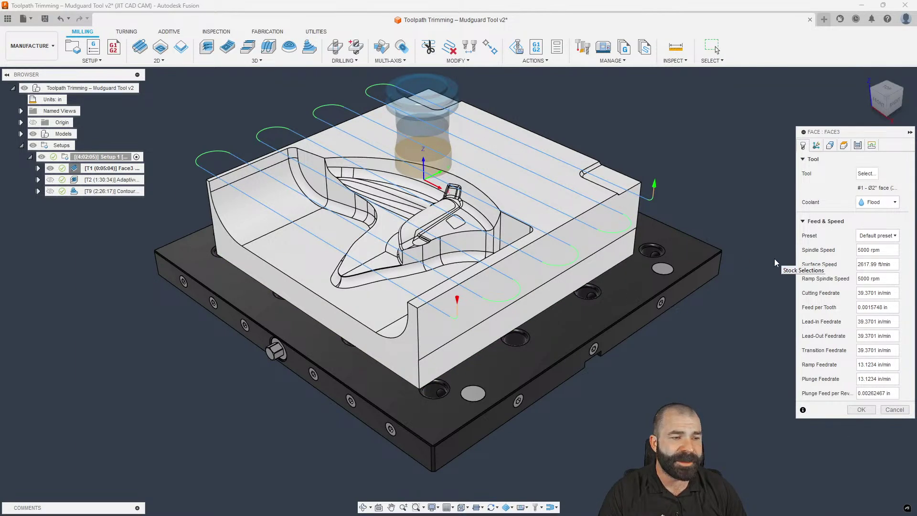
{"action": "left_click", "coordinate": [865, 236]}
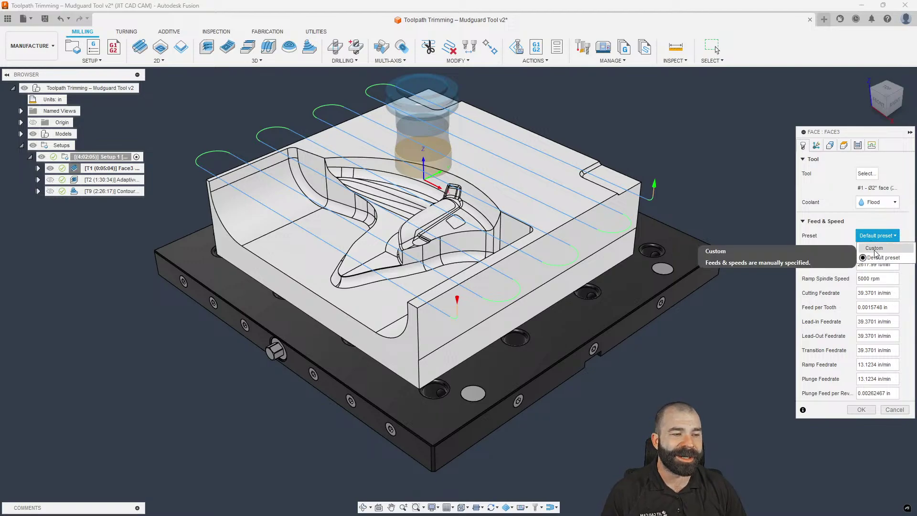
{"action": "key", "text": "Escape"}
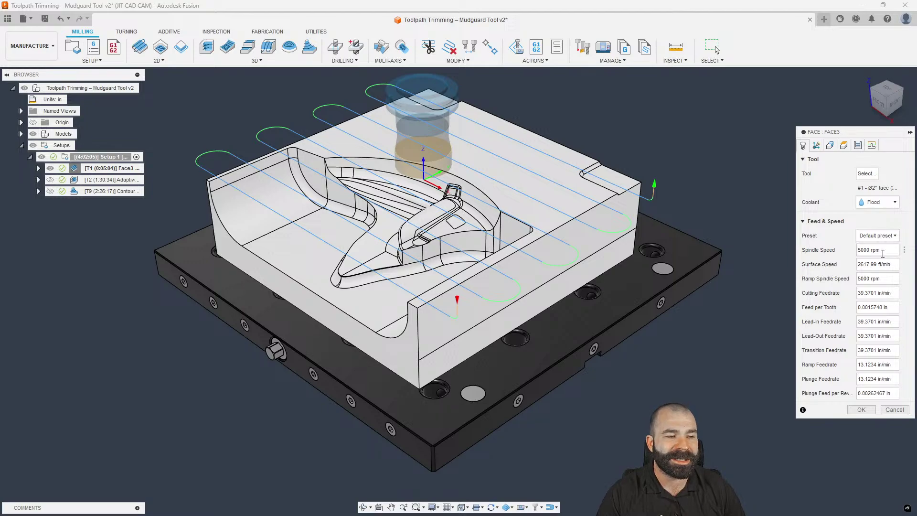
{"action": "left_click", "coordinate": [883, 254]}
{"action": "type", "text": "1"}
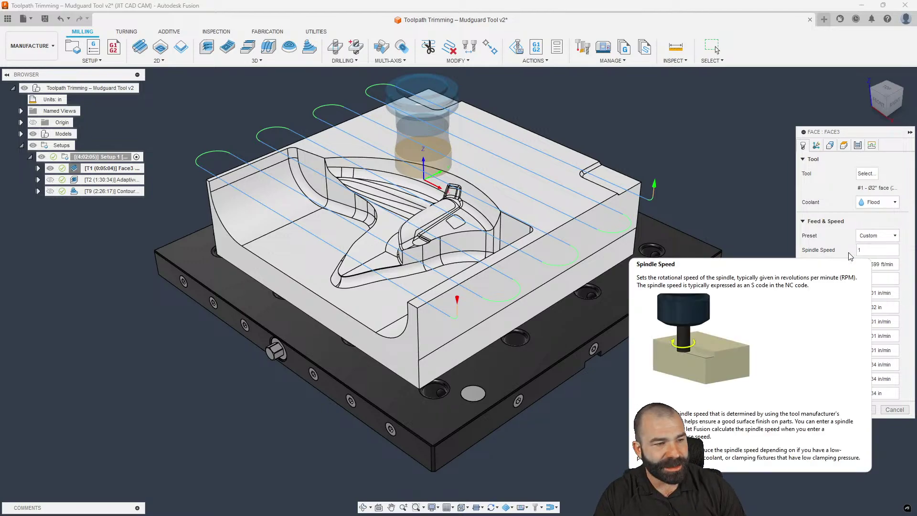
{"action": "type", "text": "2000"}
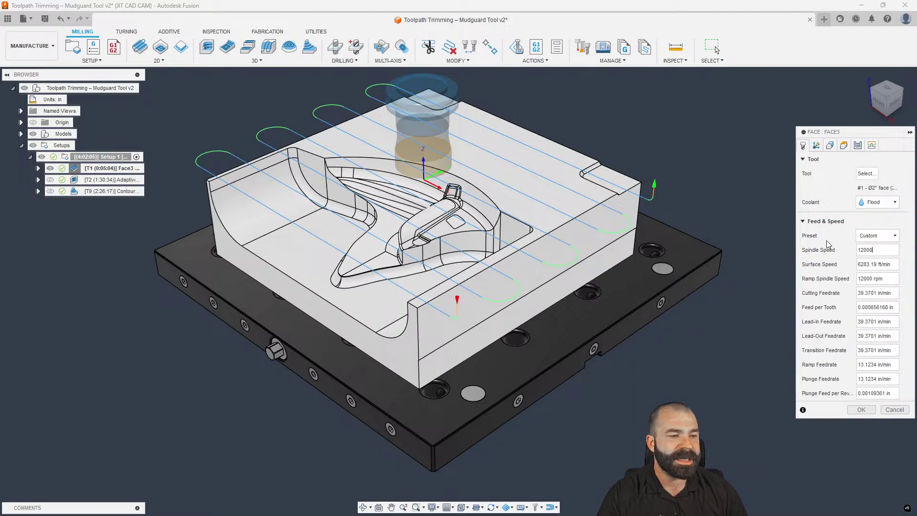
{"action": "triple_click", "coordinate": [873, 295]}
{"action": "type", "text": "100"}
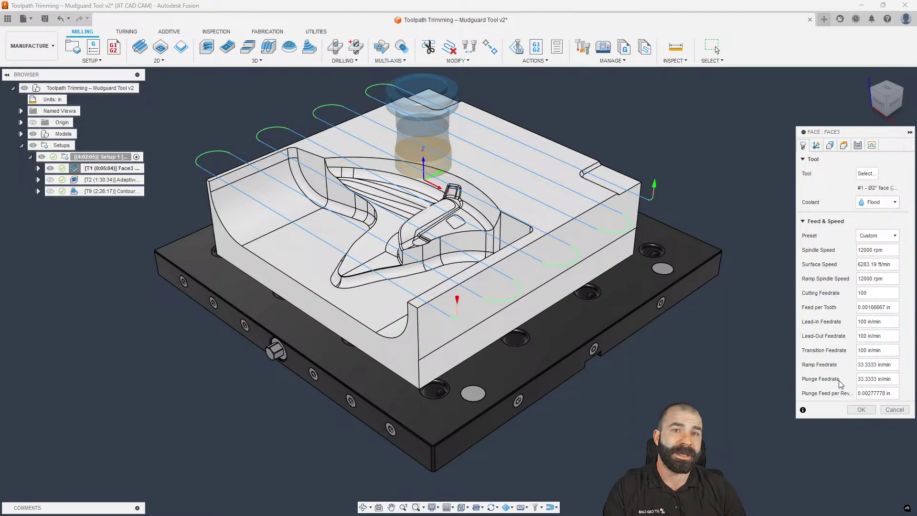
{"action": "left_click", "coordinate": [853, 408]}
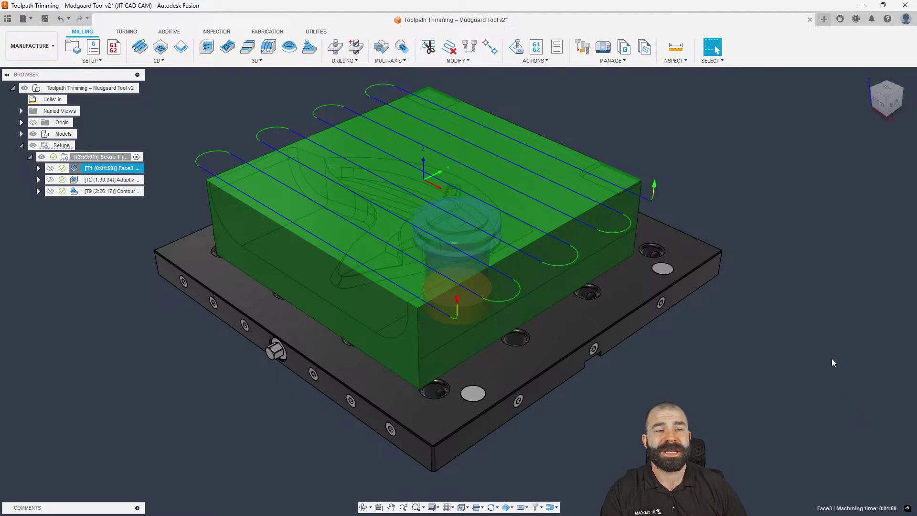
- Inspect the Shop Crib library's 2" Face Mill and its Default cutting preset
{"action": "left_click", "coordinate": [584, 48]}
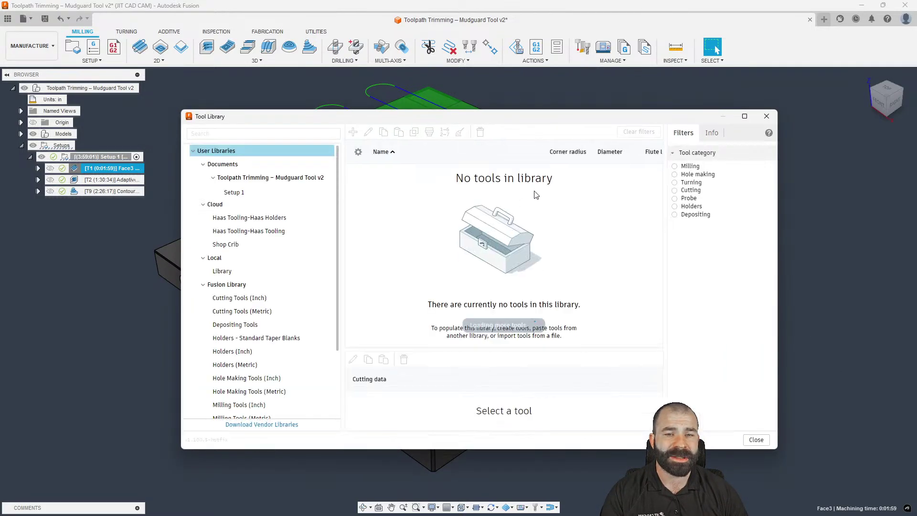
{"action": "left_click", "coordinate": [234, 246]}
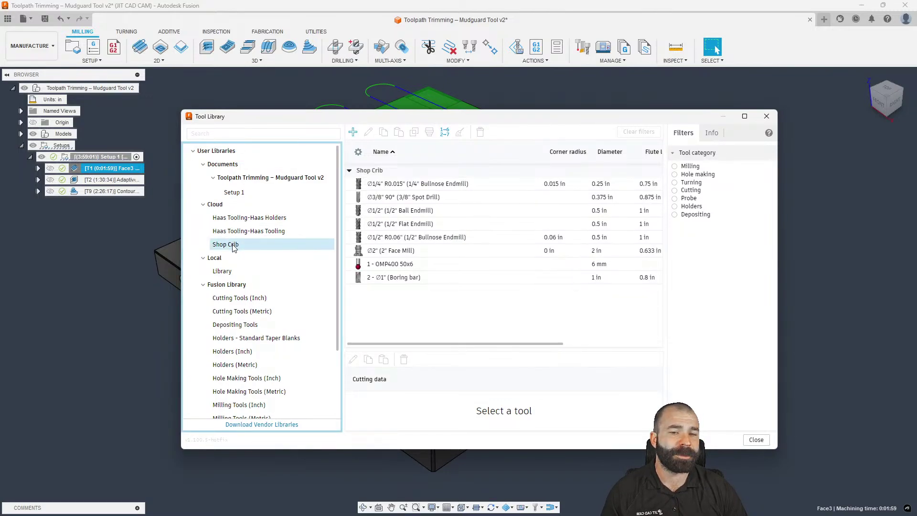
{"action": "left_click", "coordinate": [382, 251]}
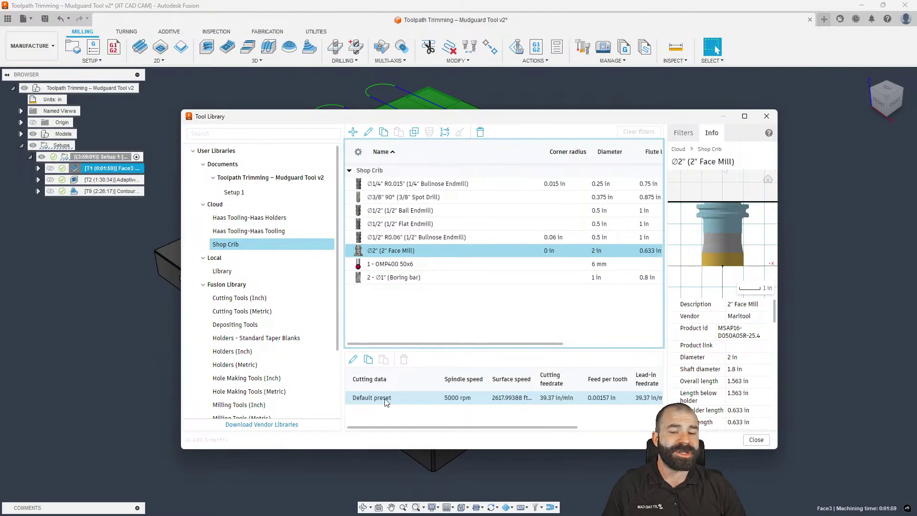
{"action": "left_click", "coordinate": [537, 399]}
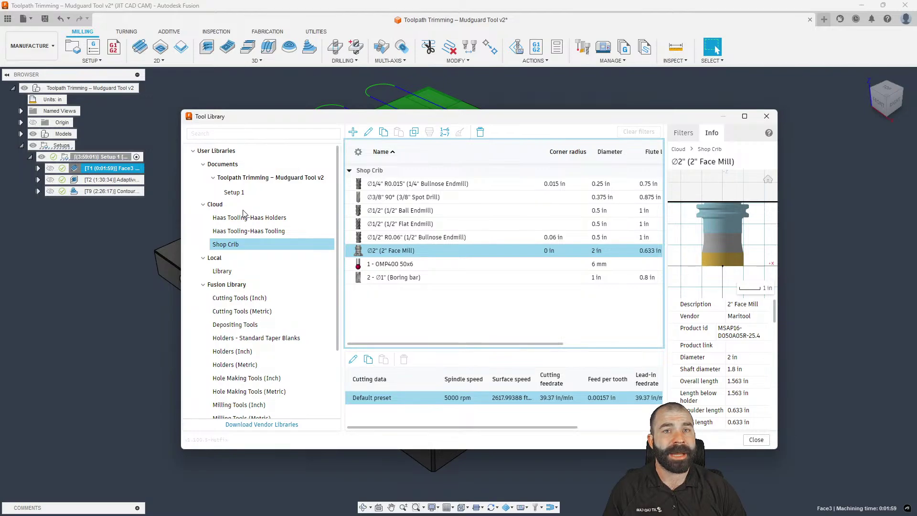
- Compare Setup 1's 2" face mill with Shop Crib, ending on Setup 1's three tools
{"action": "left_click", "coordinate": [235, 192]}
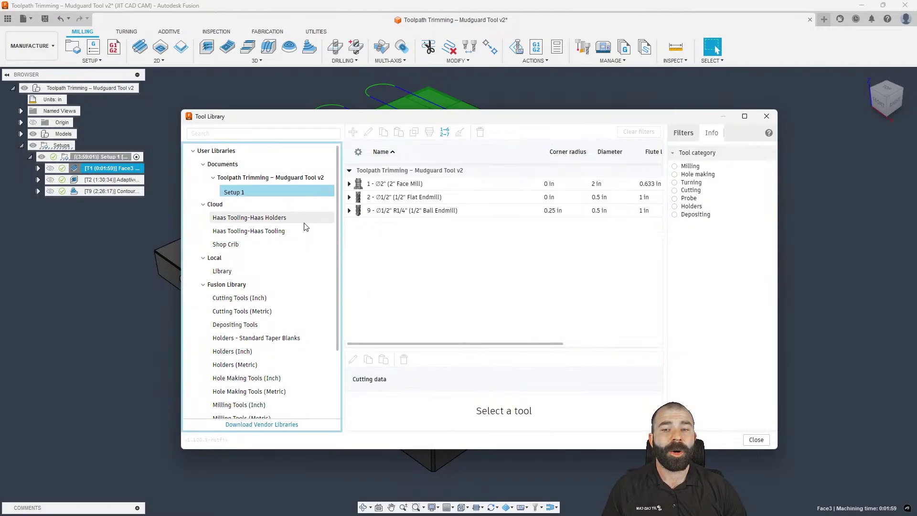
{"action": "left_click", "coordinate": [382, 183]}
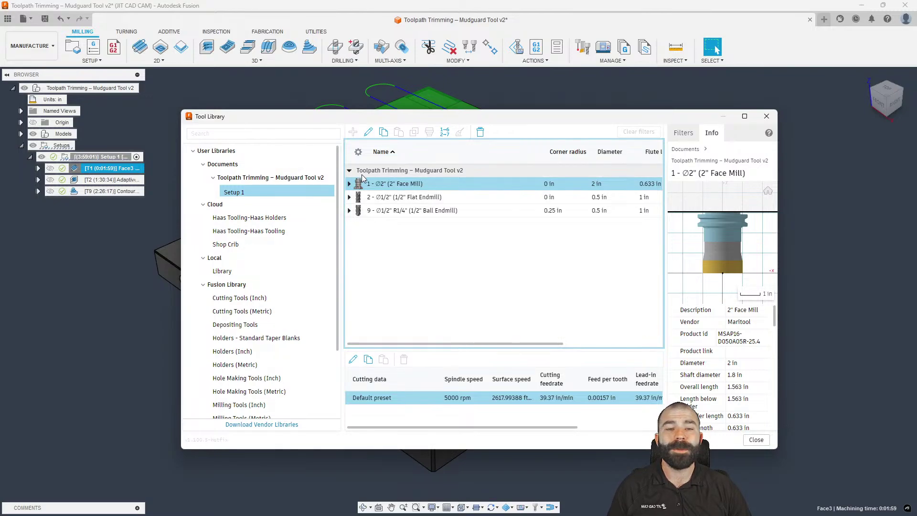
{"action": "left_click", "coordinate": [266, 191]}
{"action": "left_click", "coordinate": [240, 245]}
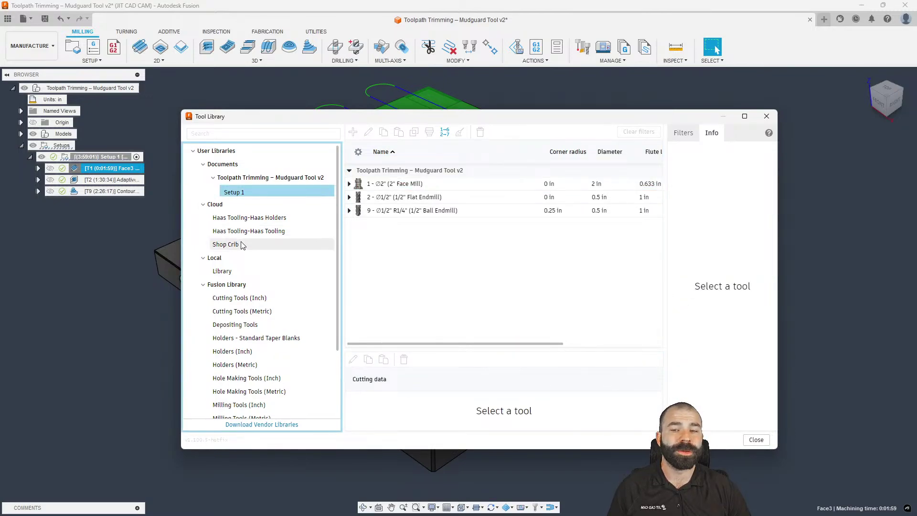
{"action": "left_click", "coordinate": [242, 193]}
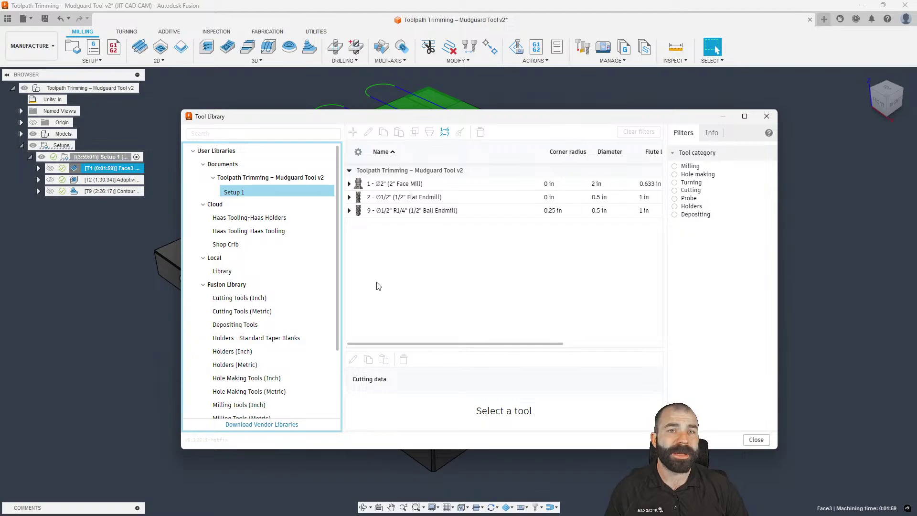
- Add a 6061 cutting preset to Face3's 2" face mill at 12000 rpm and 100 in/min
{"action": "left_click", "coordinate": [756, 439]}
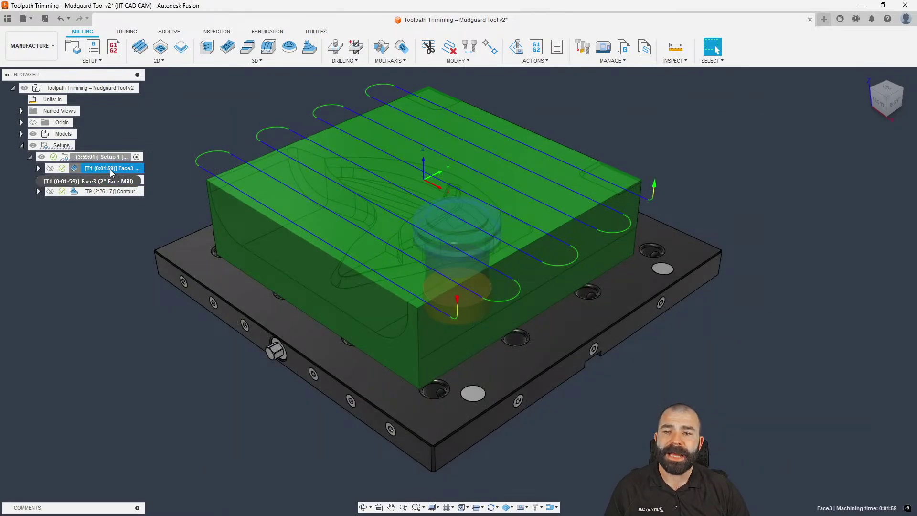
{"action": "right_click", "coordinate": [86, 168]}
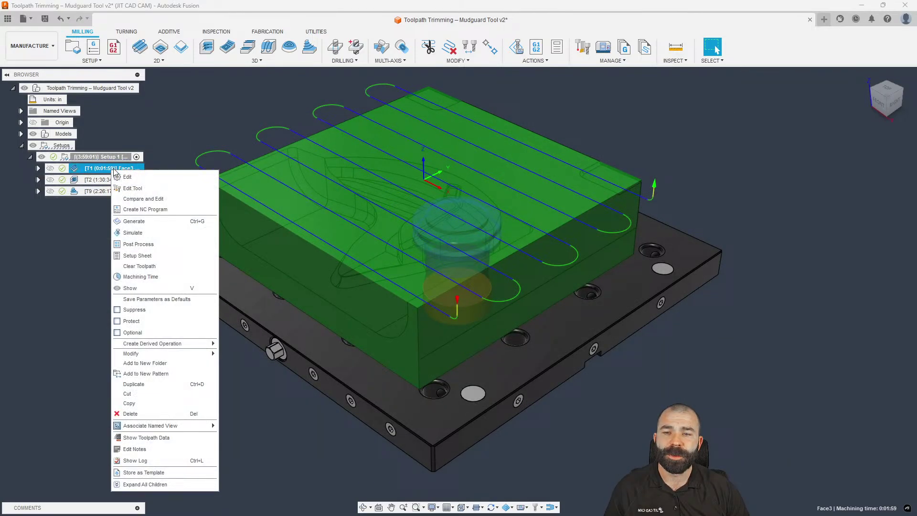
{"action": "left_click", "coordinate": [132, 189]}
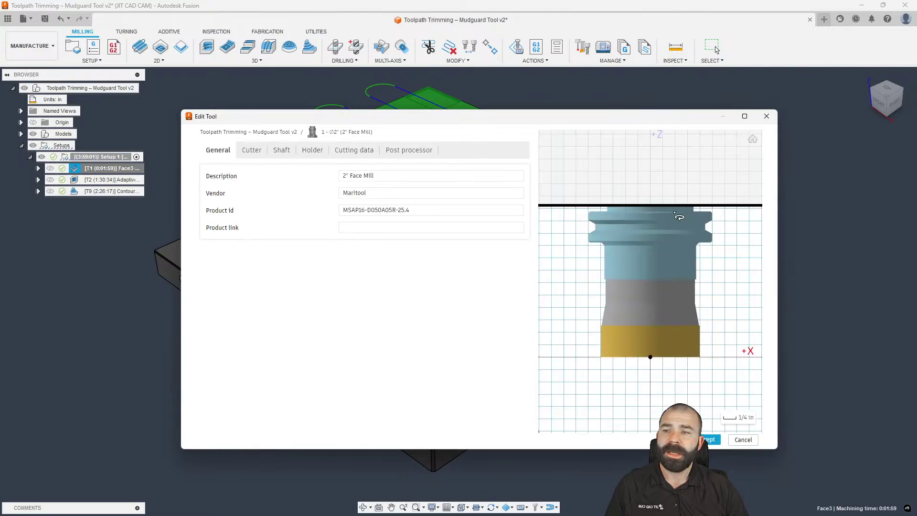
{"action": "left_click", "coordinate": [358, 150]}
{"action": "left_click", "coordinate": [207, 169]}
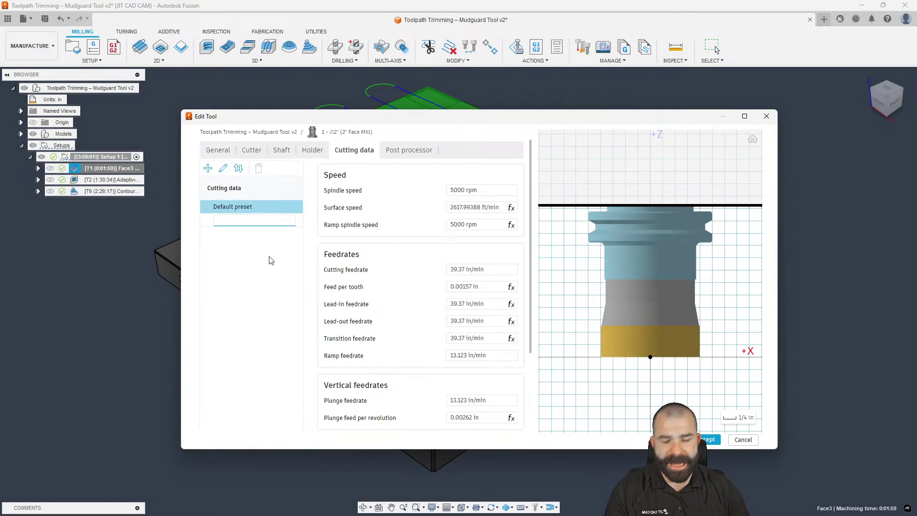
{"action": "type", "text": "6061"}
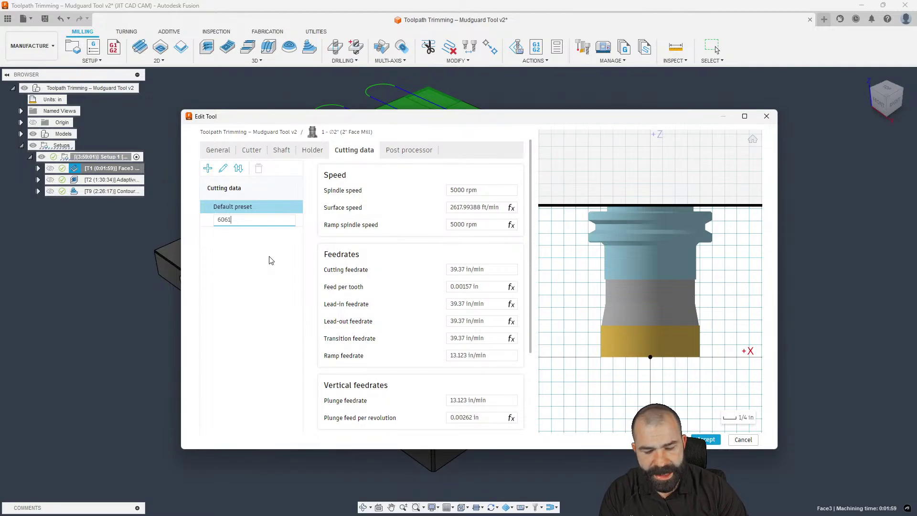
{"action": "key", "text": "Return"}
{"action": "type", "text": "12"}
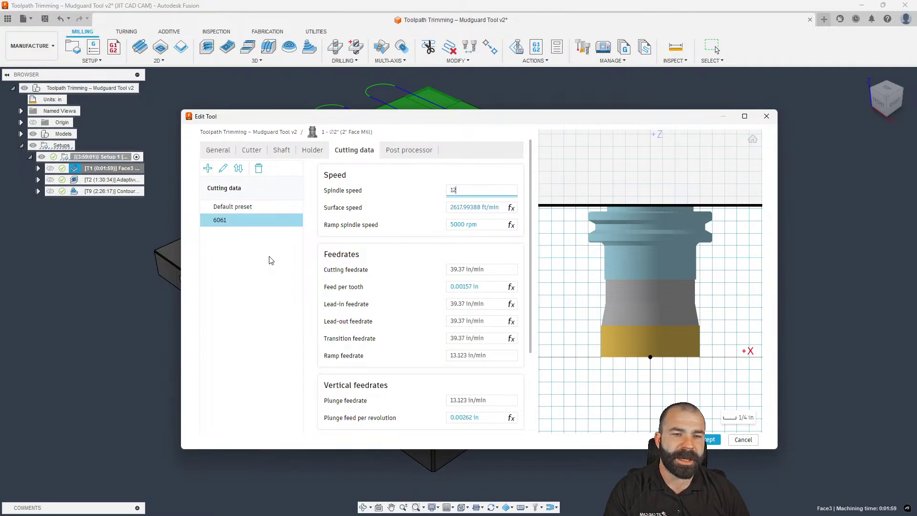
{"action": "type", "text": "000"}
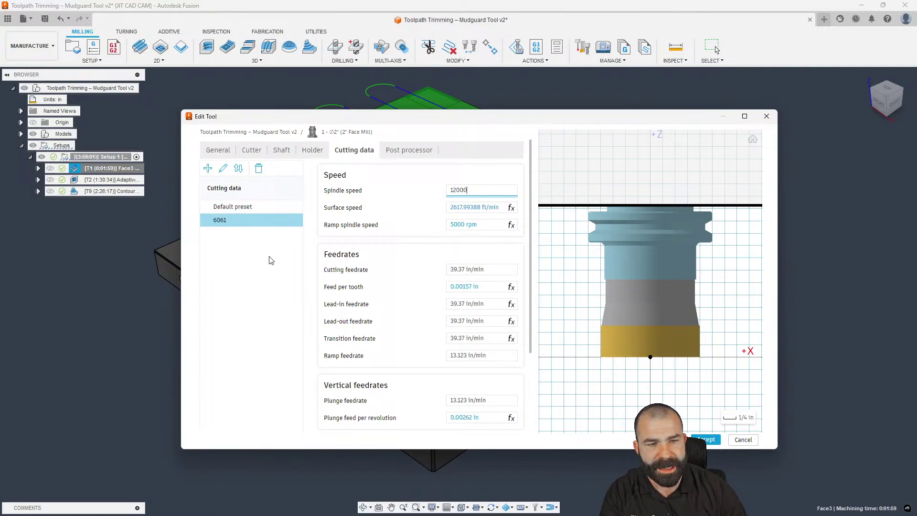
{"action": "left_click", "coordinate": [475, 270]}
{"action": "type", "text": "100"}
{"action": "key", "text": "Tab"}
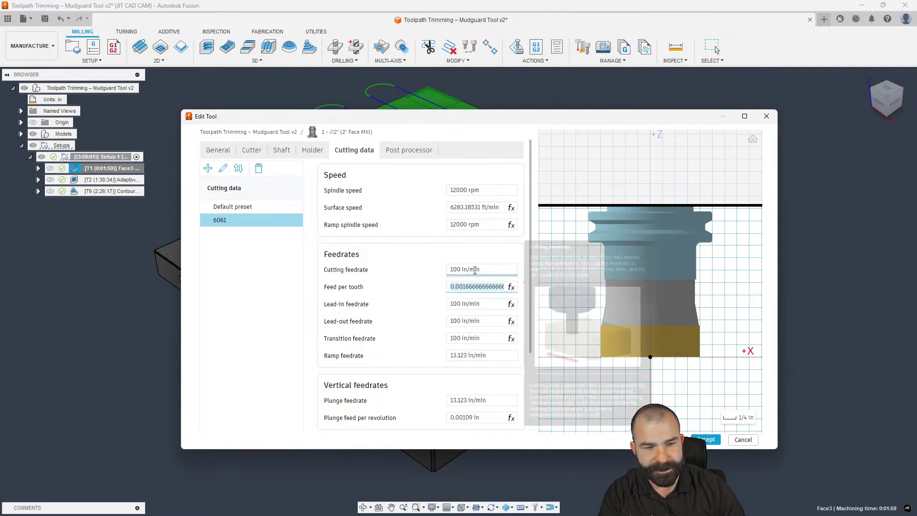
{"action": "left_click", "coordinate": [709, 440]}
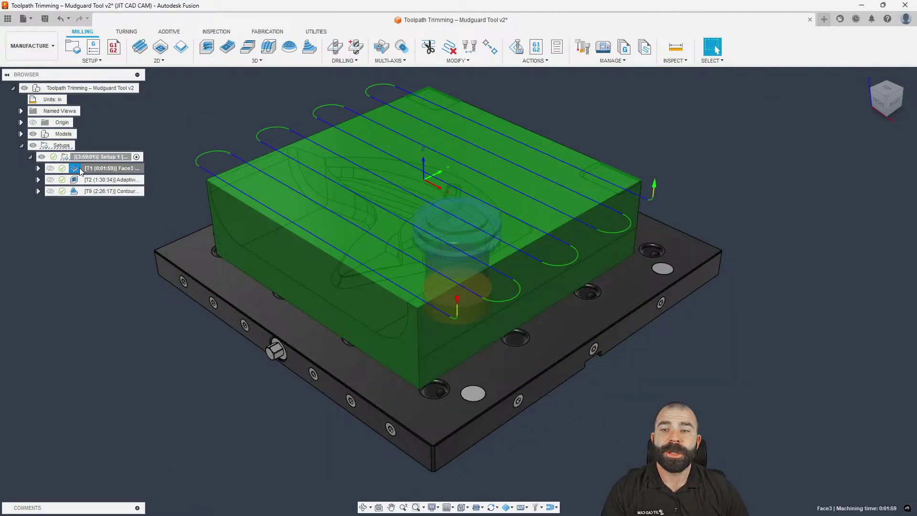
- Set the Face3 operation's feed preset to 6061
{"action": "double_click", "coordinate": [96, 169]}
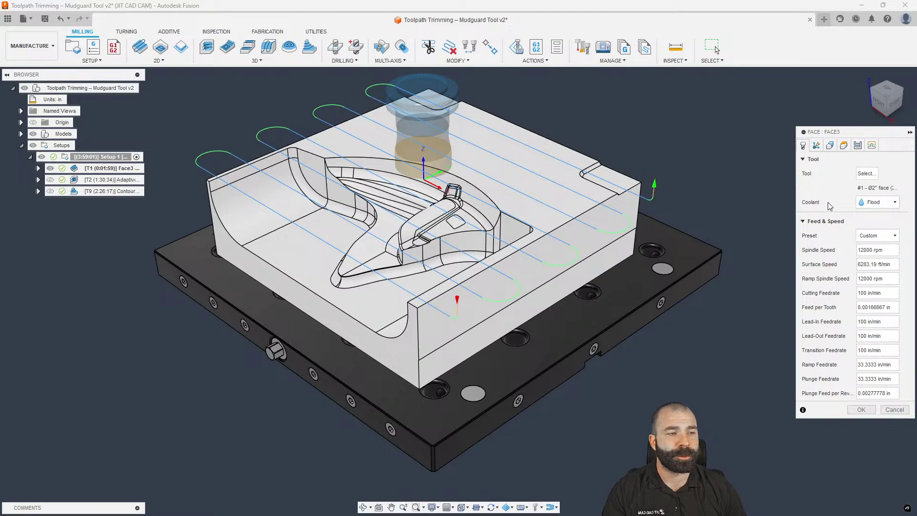
{"action": "left_click", "coordinate": [870, 237]}
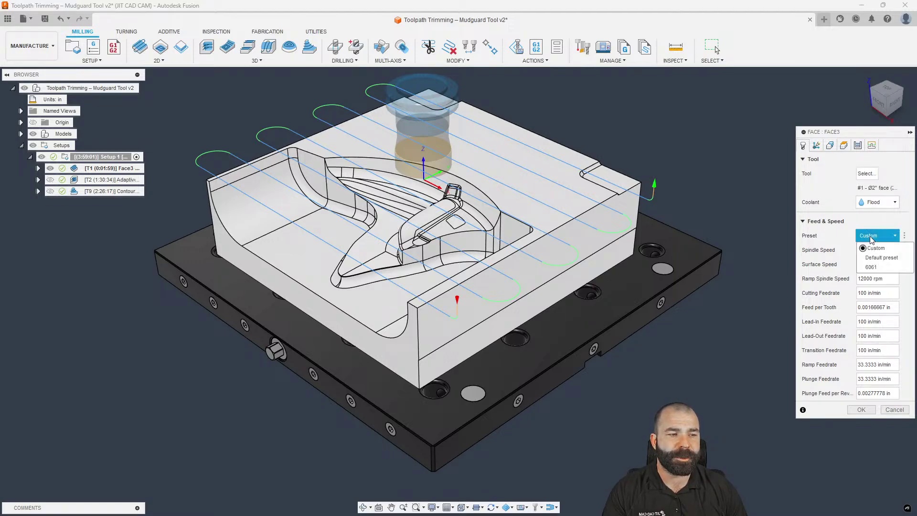
{"action": "left_click", "coordinate": [875, 269]}
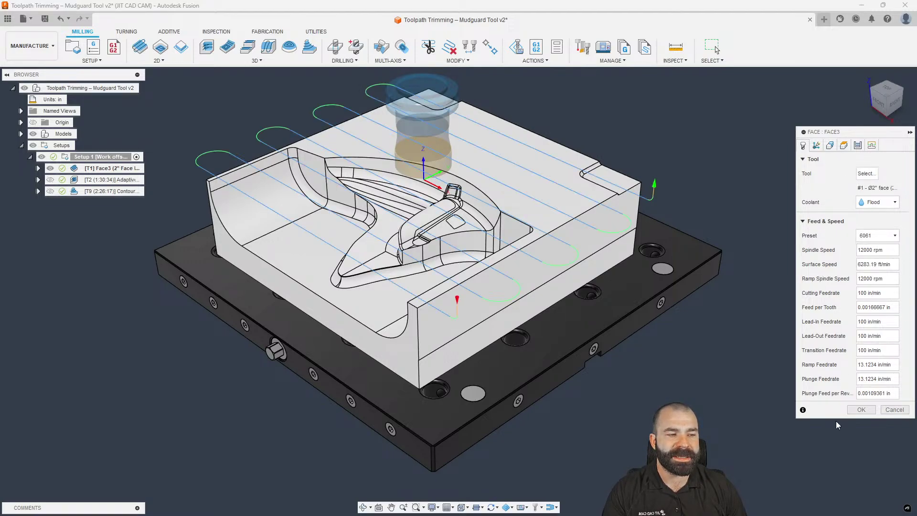
- Regenerate Face3 with the 6061 preset, then open and close the Tool Library
{"action": "left_click", "coordinate": [861, 409]}
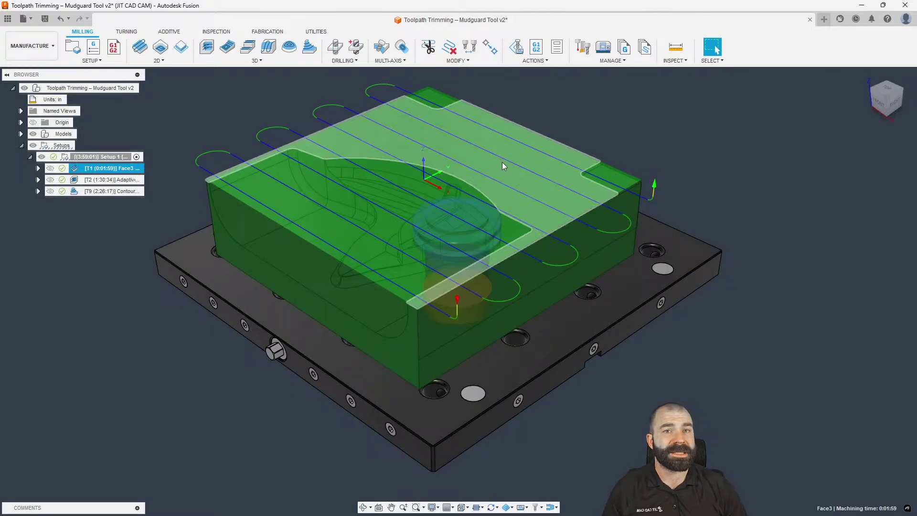
{"action": "left_click", "coordinate": [582, 47]}
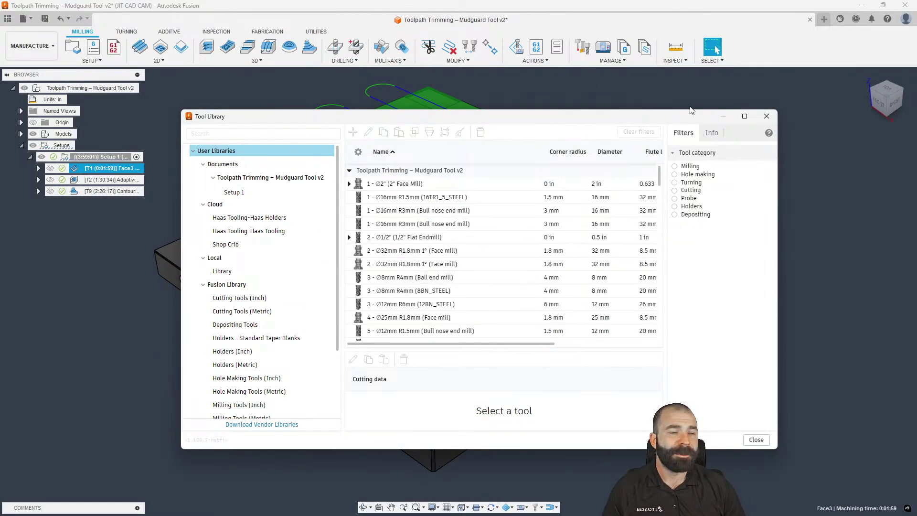
{"action": "left_click", "coordinate": [767, 116]}
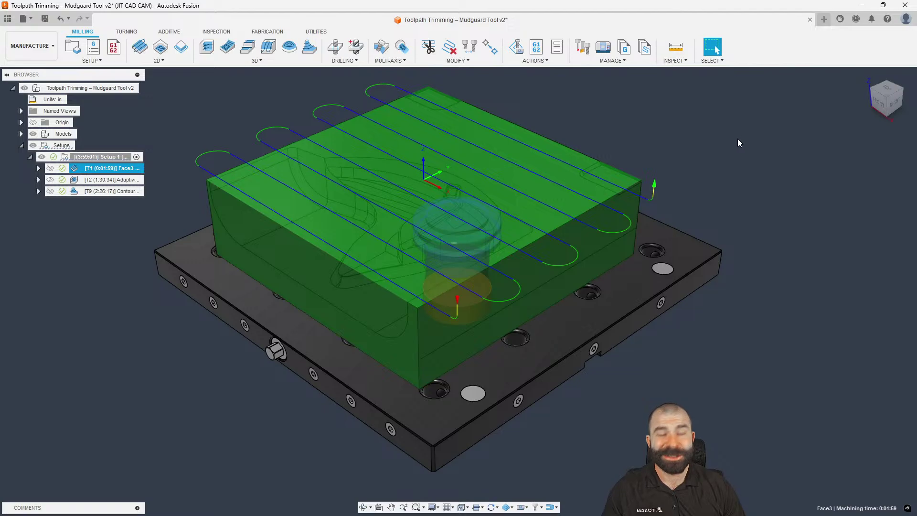
- Pin the Tool Library to the S shortcuts via a 'tool' search and reopen it from there
{"action": "key", "text": "s"}
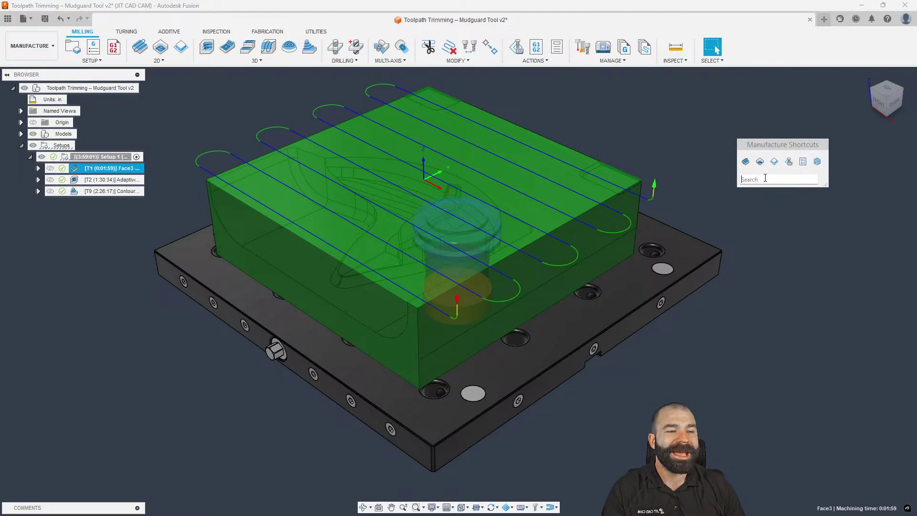
{"action": "type", "text": "tool"}
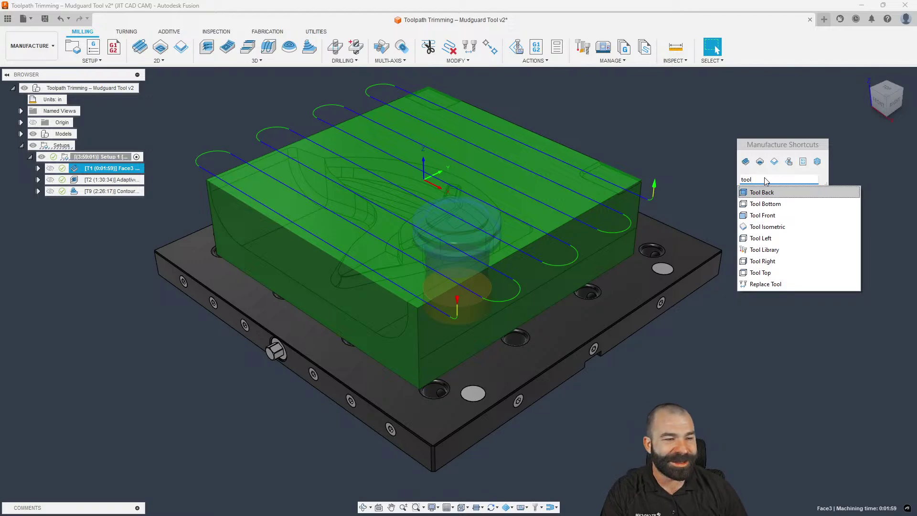
{"action": "left_click", "coordinate": [853, 249]}
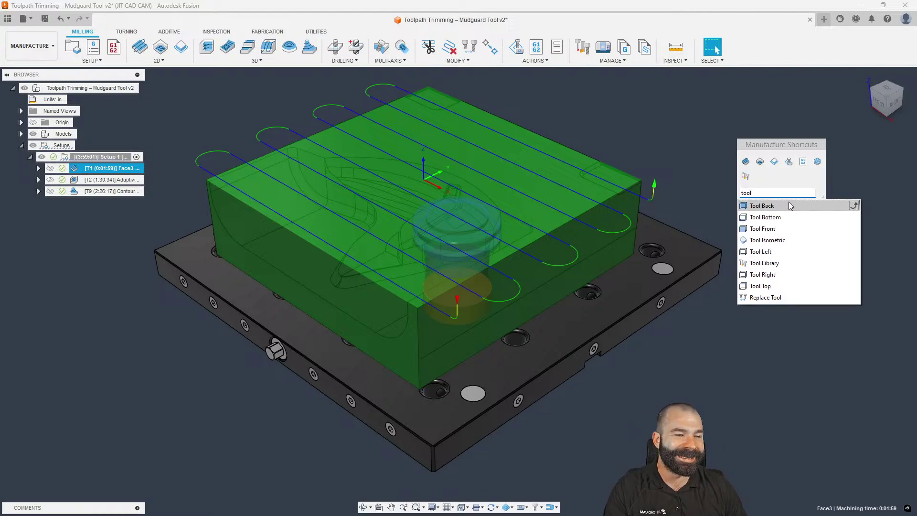
{"action": "left_click", "coordinate": [748, 177]}
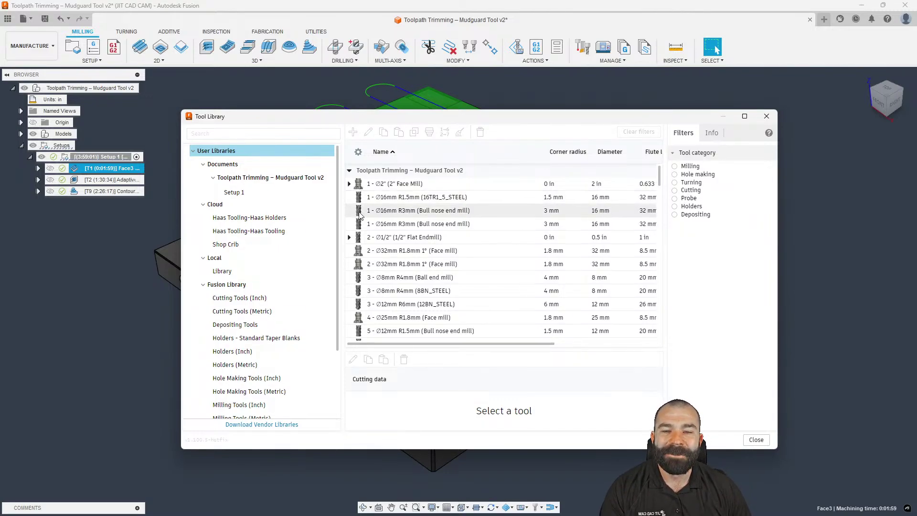
{"action": "left_click", "coordinate": [767, 116]}
{"action": "key", "text": "s"}
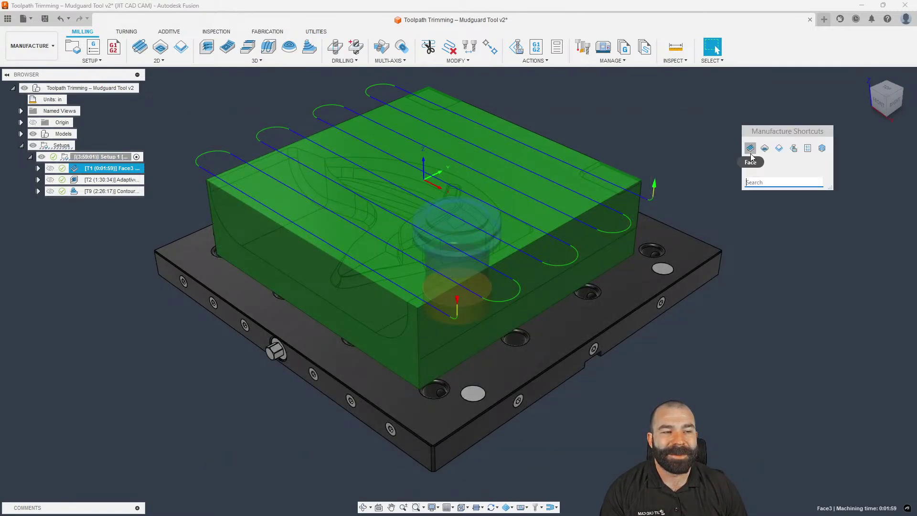
{"action": "left_click", "coordinate": [751, 163]}
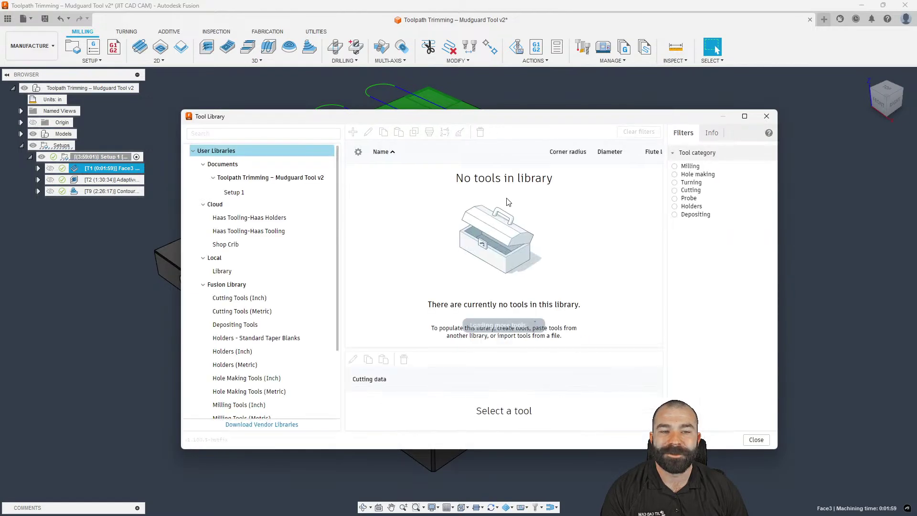
{"action": "left_click", "coordinate": [256, 193]}
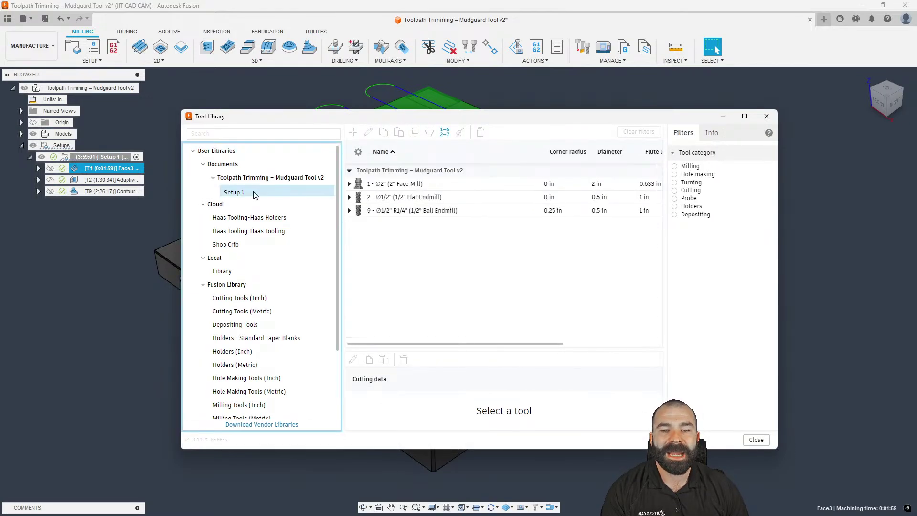
{"action": "left_click", "coordinate": [377, 187]}
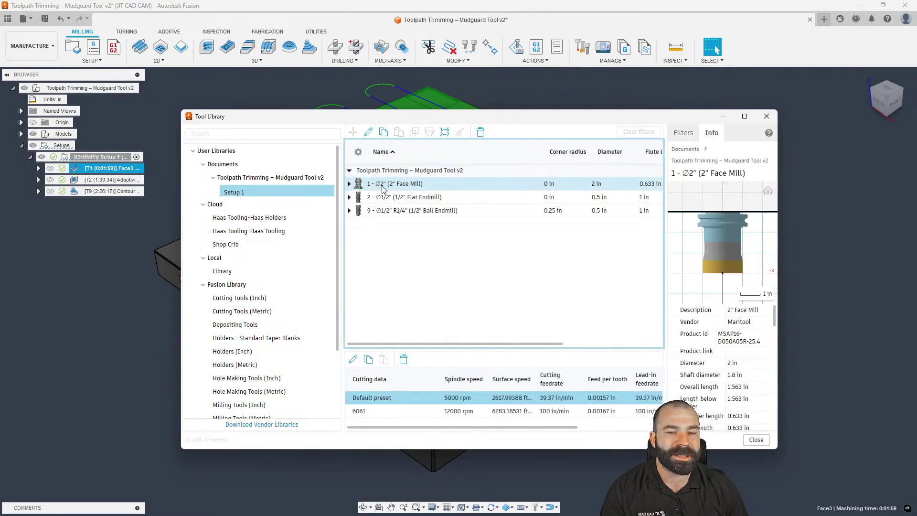
{"action": "left_click", "coordinate": [389, 402]}
{"action": "left_click", "coordinate": [392, 414]}
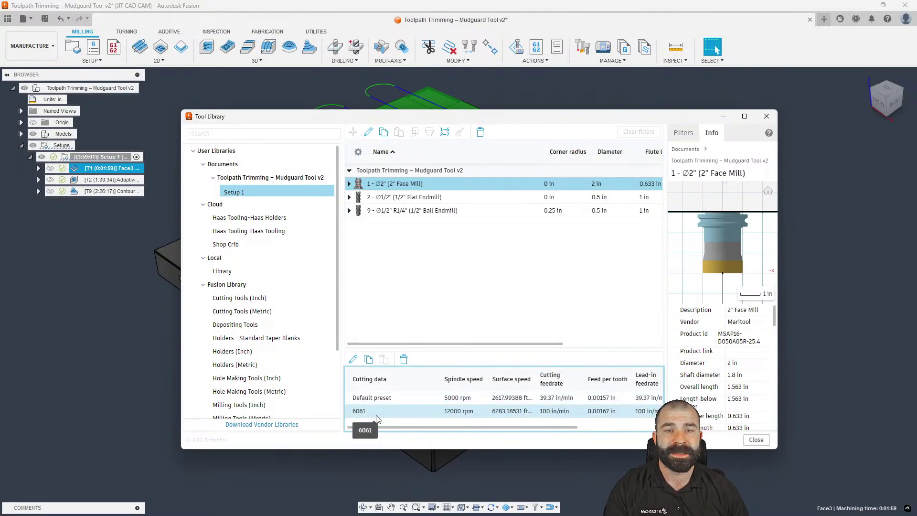
{"action": "left_click", "coordinate": [234, 251]}
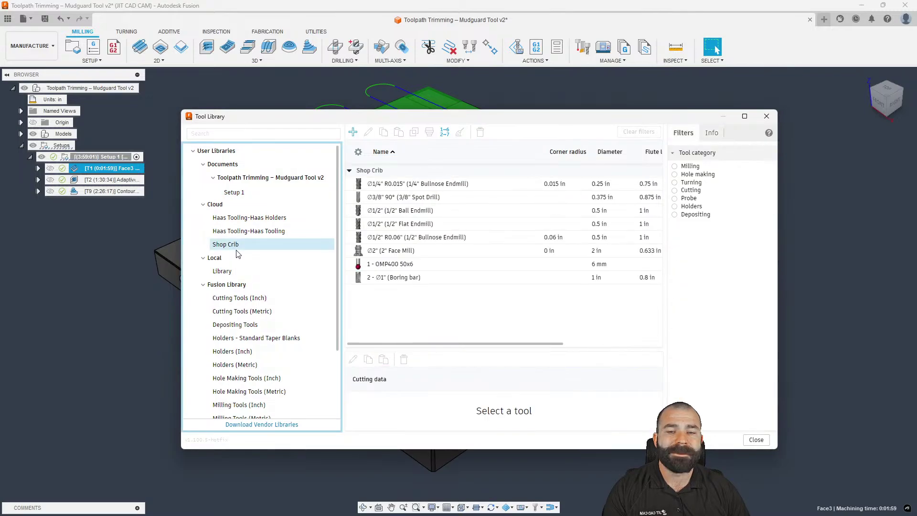
{"action": "left_click", "coordinate": [367, 256]}
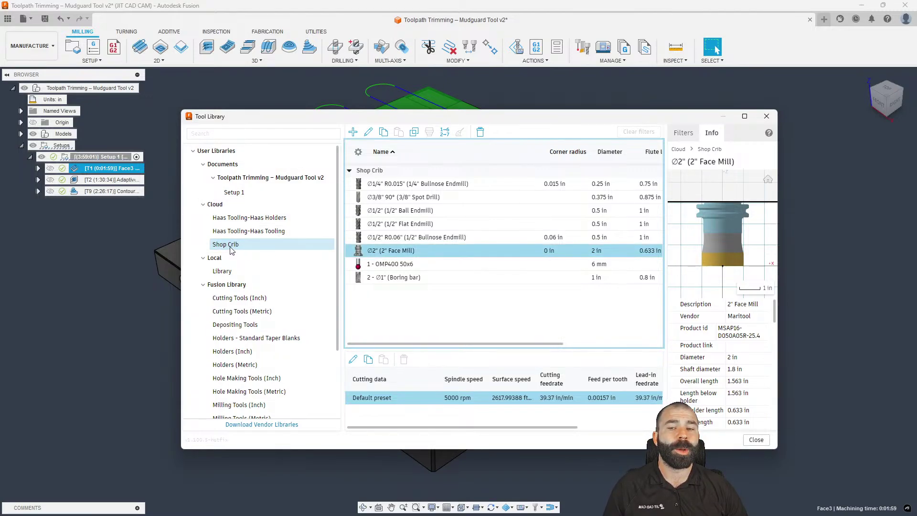
{"action": "left_click", "coordinate": [234, 192]}
{"action": "left_click", "coordinate": [364, 184]}
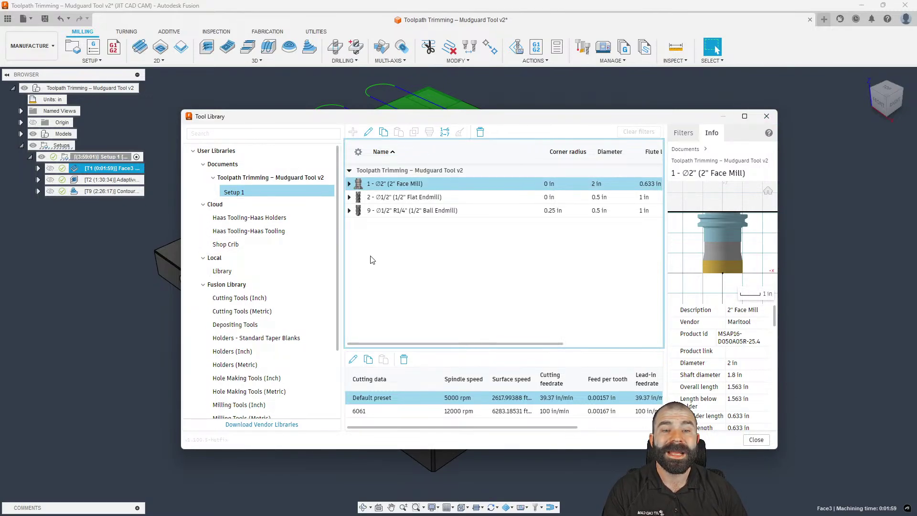
- Review the document 2" Face Mill's cutting data presets, then close the Tool Library
{"action": "right_click", "coordinate": [372, 190]}
{"action": "left_click", "coordinate": [388, 196]}
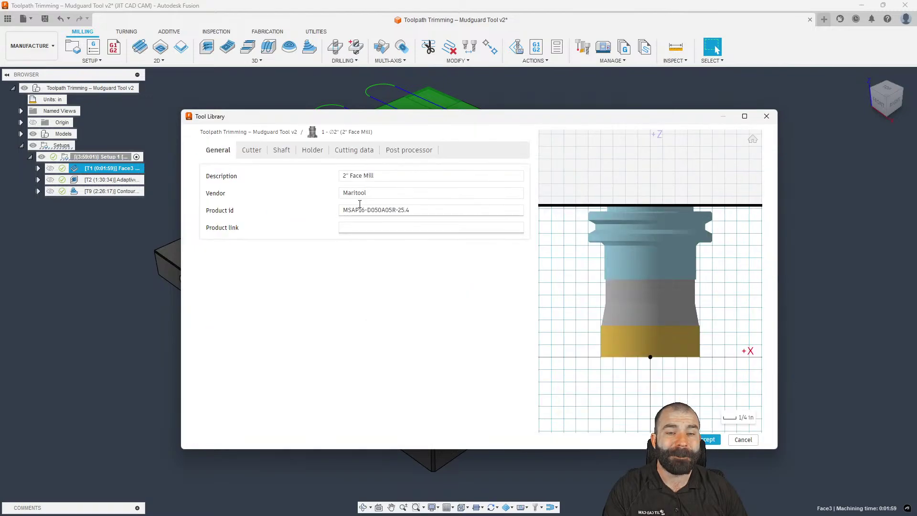
{"action": "left_click", "coordinate": [354, 150]}
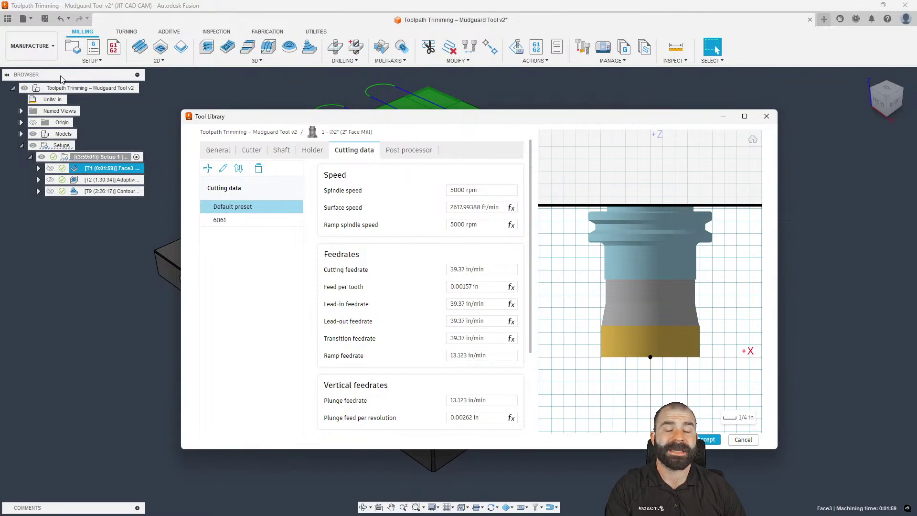
{"action": "left_click", "coordinate": [766, 116]}
- Open Face3's tool selection and browse the Shop Crib library's tools
{"action": "double_click", "coordinate": [77, 171]}
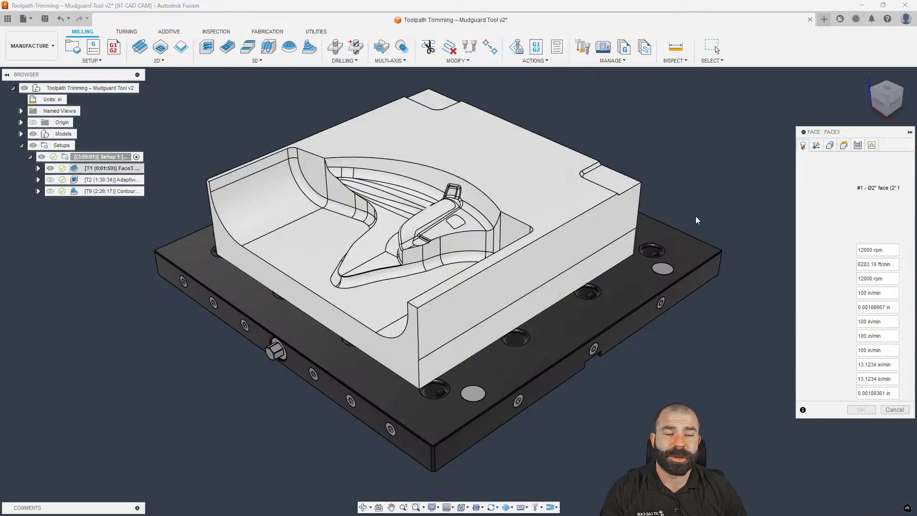
{"action": "left_click", "coordinate": [867, 173]}
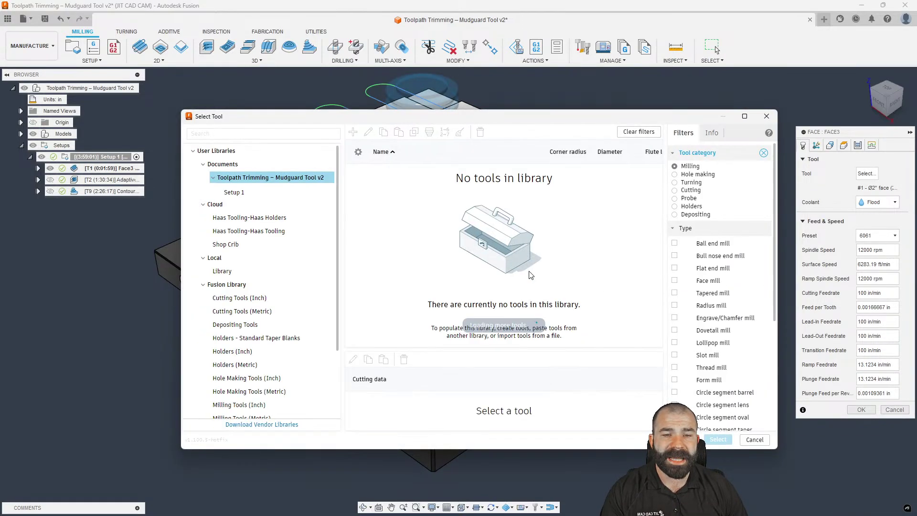
{"action": "left_click", "coordinate": [248, 245]}
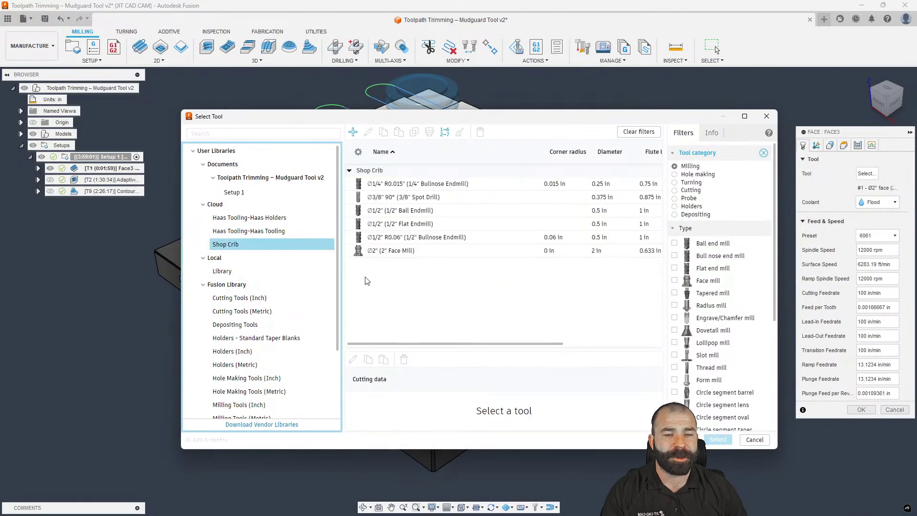
- Add a '6061 F' preset to the Shop Crib 2" Face Mill at 12000 rpm and 100 in/min
{"action": "right_click", "coordinate": [401, 251]}
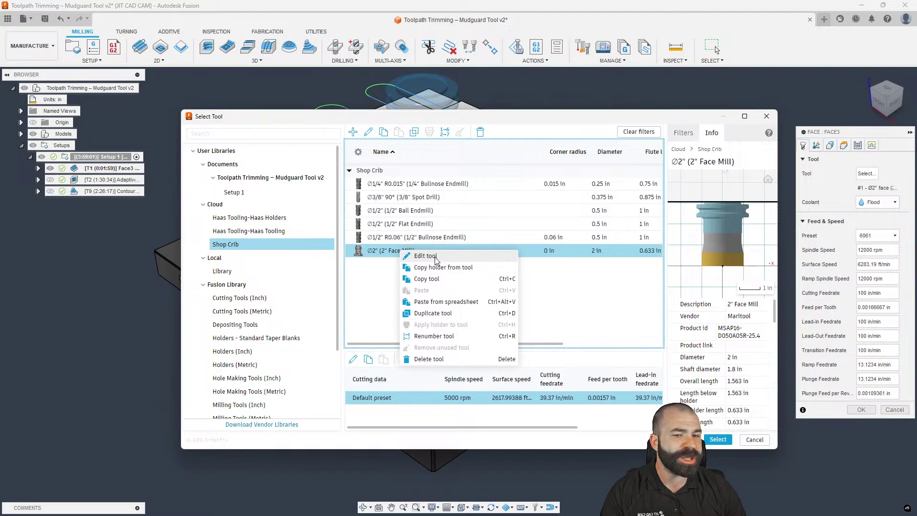
{"action": "left_click", "coordinate": [435, 259]}
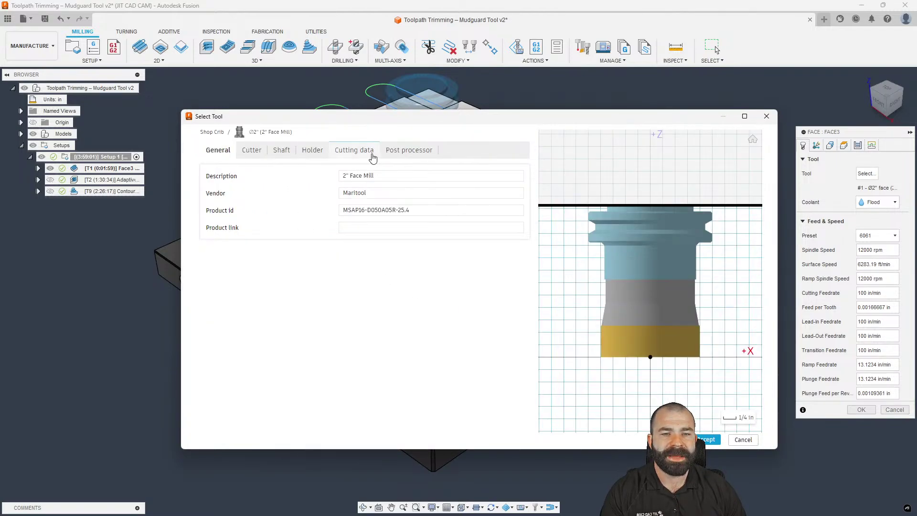
{"action": "left_click", "coordinate": [365, 151]}
{"action": "left_click", "coordinate": [208, 169]}
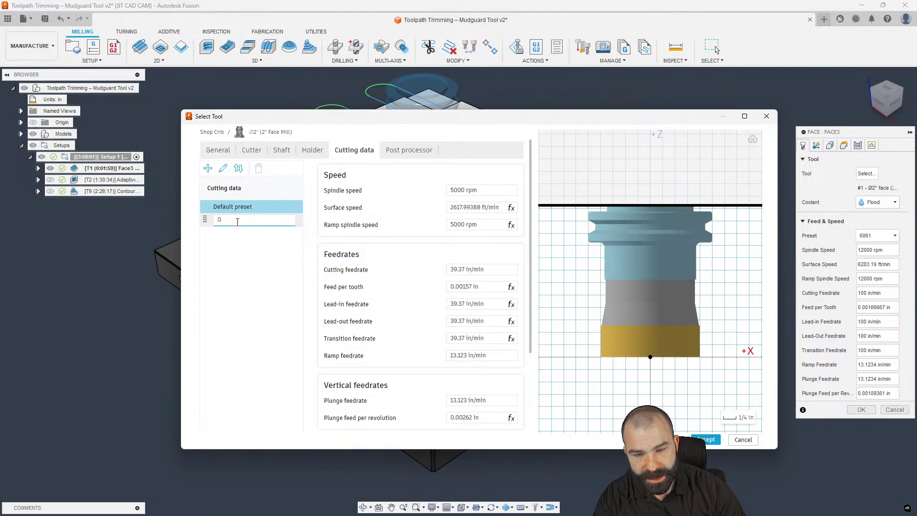
{"action": "type", "text": "6061"}
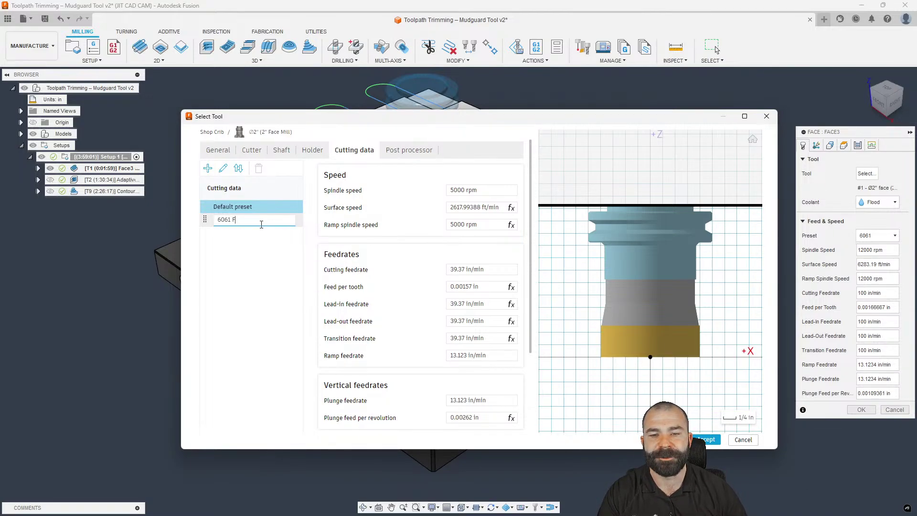
{"action": "type", "text": " F"}
{"action": "left_click", "coordinate": [478, 189]}
{"action": "type", "text": "12"}
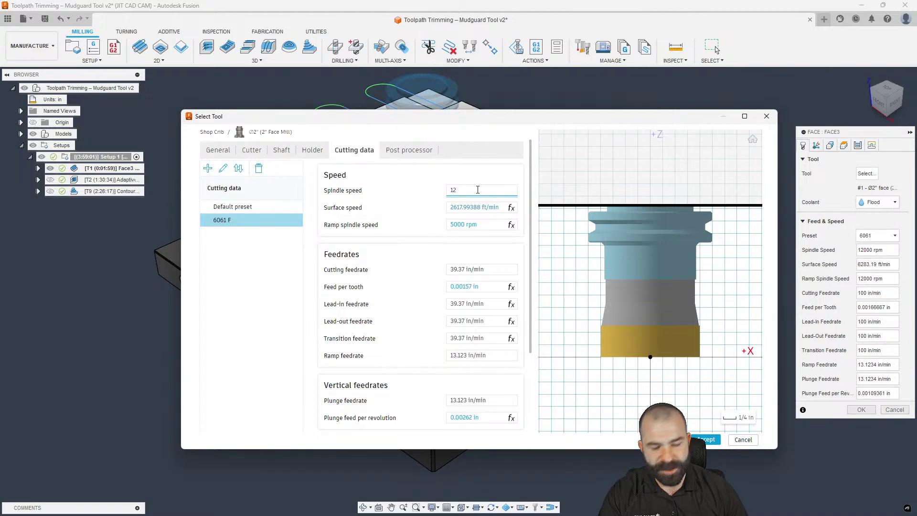
{"action": "type", "text": "000"}
{"action": "left_click", "coordinate": [468, 269]}
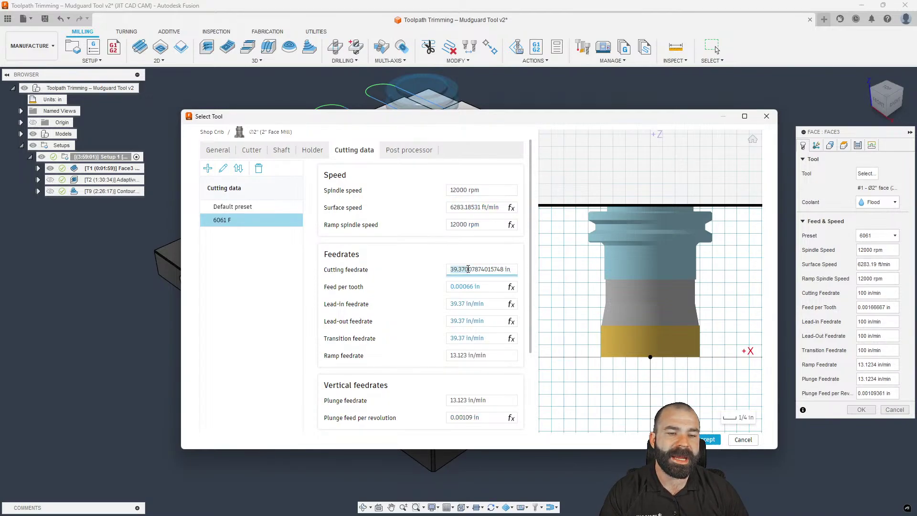
{"action": "type", "text": "100"}
{"action": "key", "text": "Tab"}
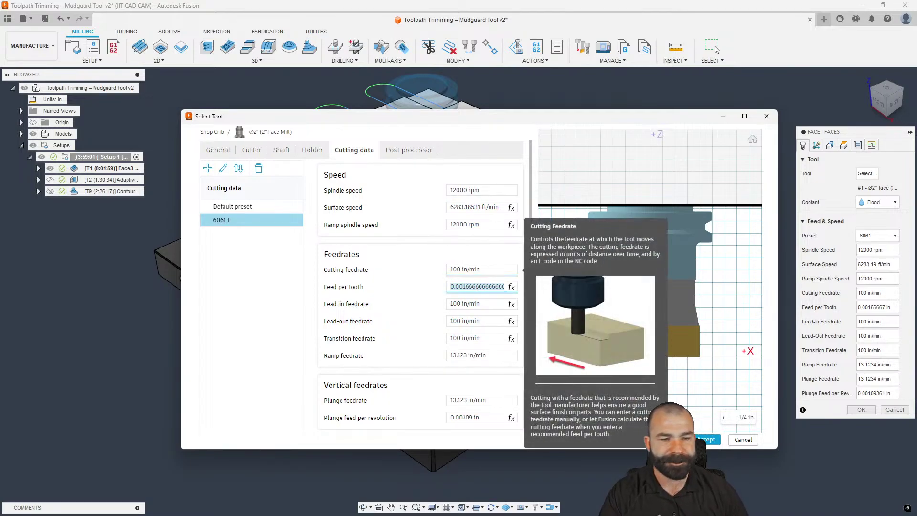
{"action": "left_click", "coordinate": [707, 439]}
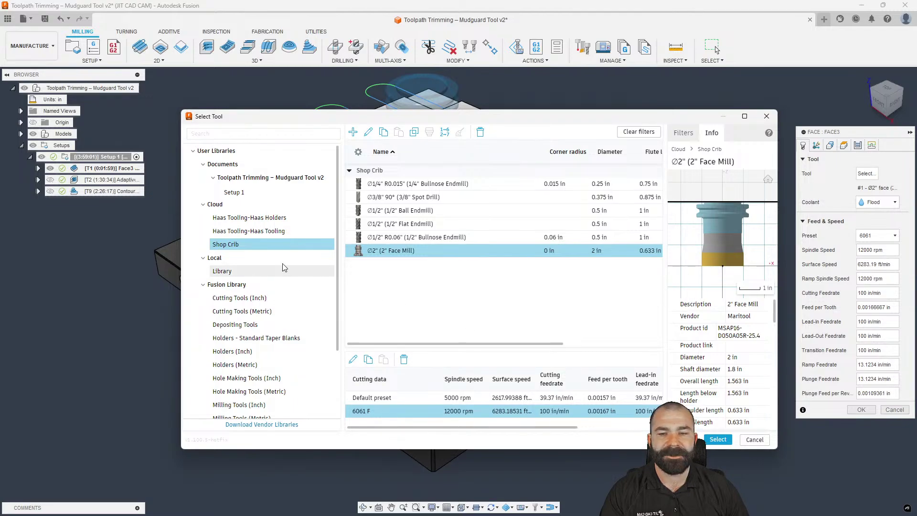
- Verify the Shop Crib Face Mill's 6061 F cutting data and select it as Face3's tool
{"action": "left_click", "coordinate": [253, 246]}
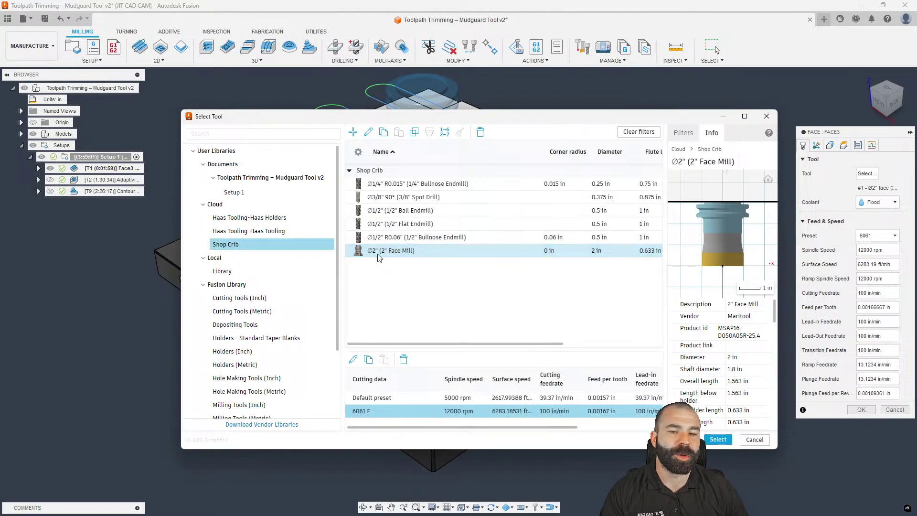
{"action": "left_click", "coordinate": [320, 245]}
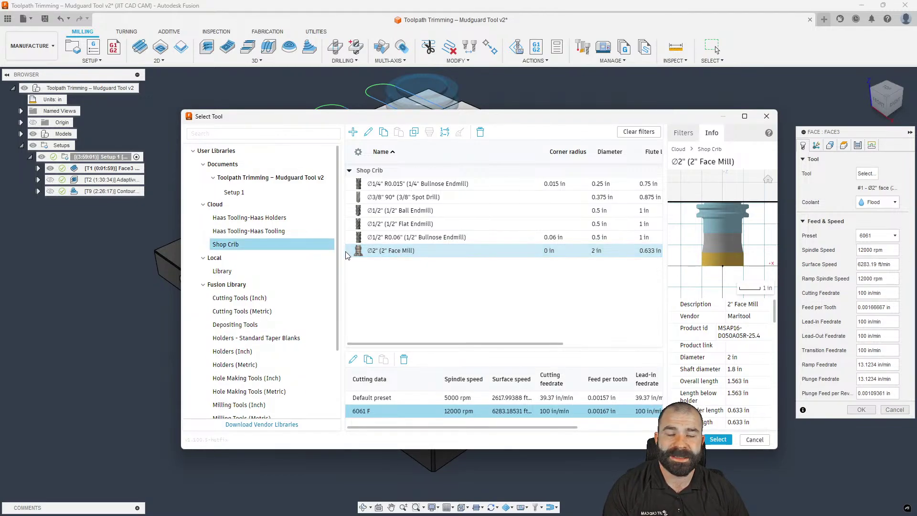
{"action": "right_click", "coordinate": [393, 253]}
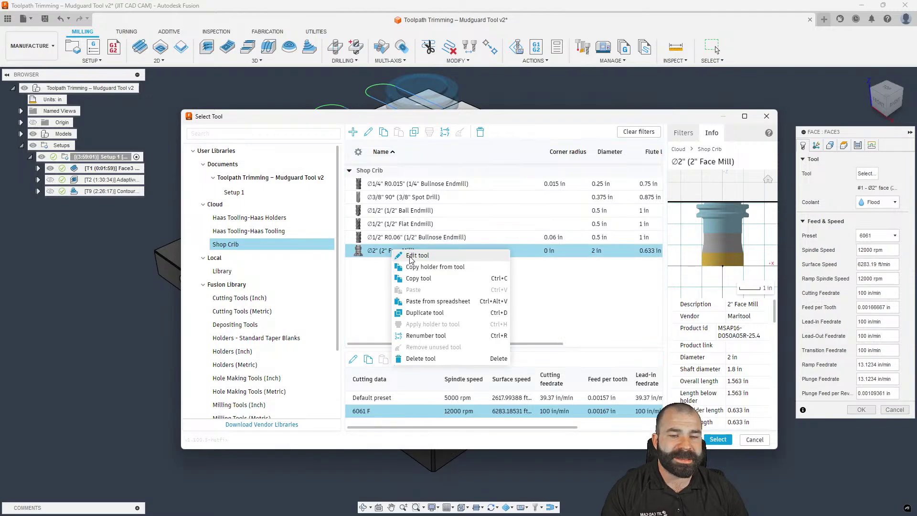
{"action": "left_click", "coordinate": [420, 264]}
{"action": "left_click", "coordinate": [355, 152]}
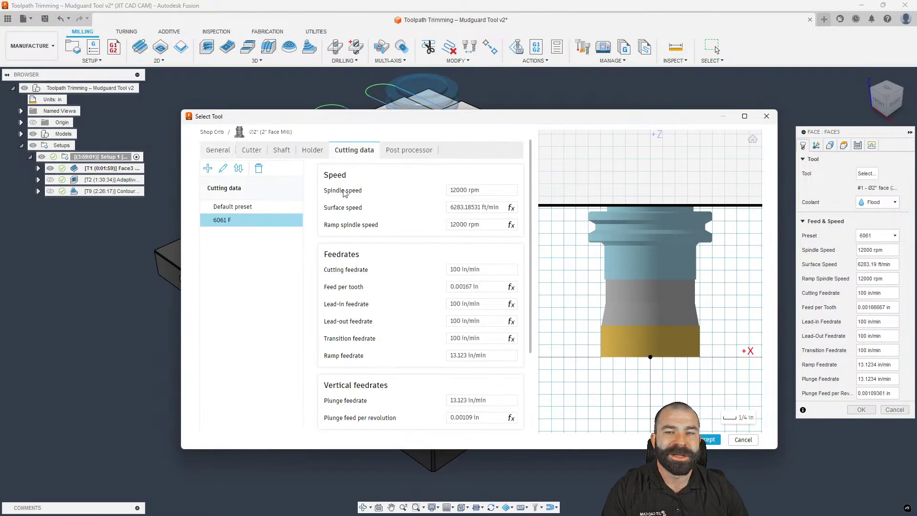
{"action": "scroll", "coordinate": [431, 407], "scroll_direction": "down", "scroll_amount": 3}
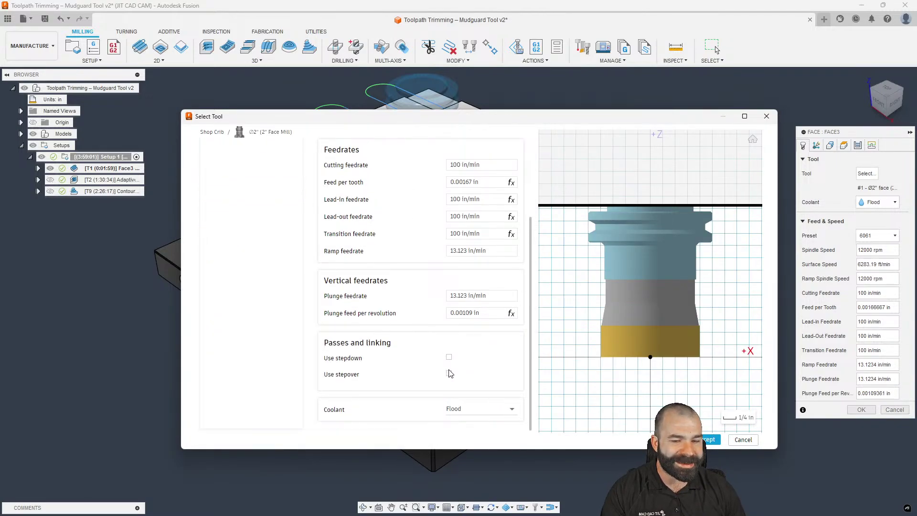
{"action": "left_click", "coordinate": [712, 440]}
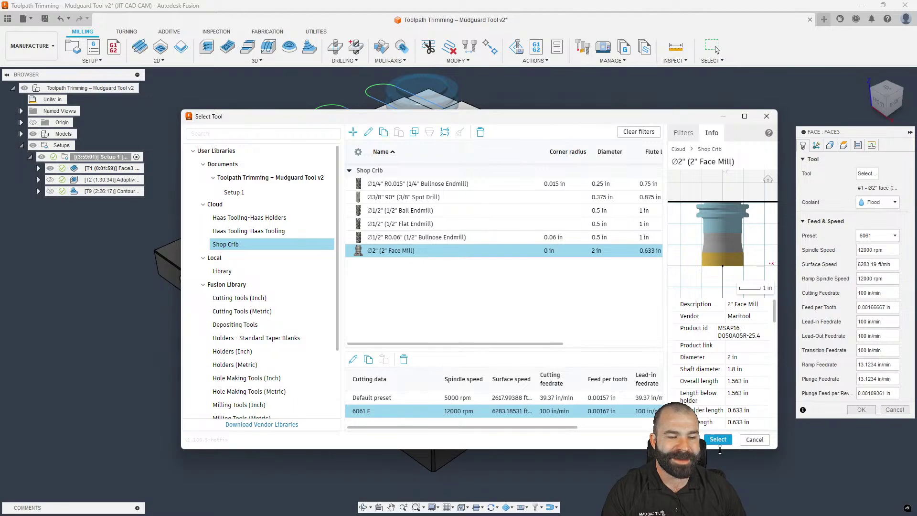
{"action": "left_click", "coordinate": [718, 440]}
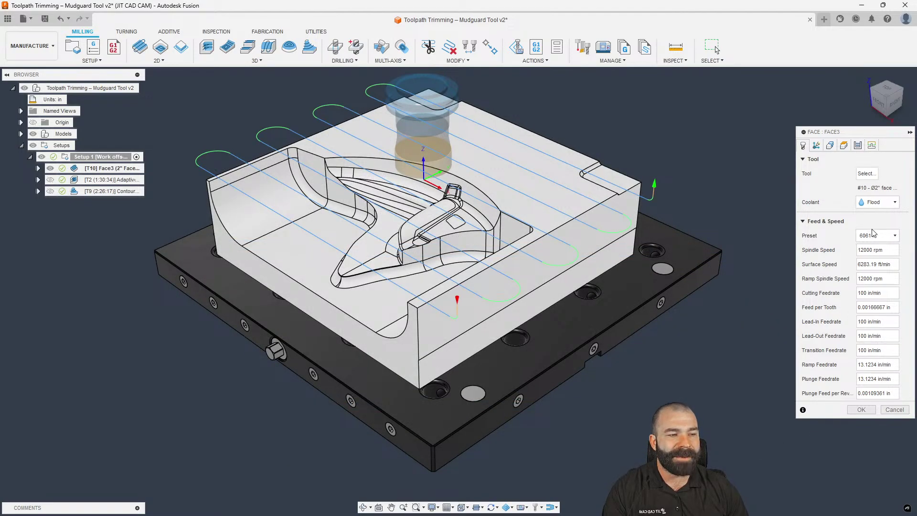
- Regenerate Face3 with the Shop Crib face mill as T10, then open the Tool Library
{"action": "left_click", "coordinate": [861, 410]}
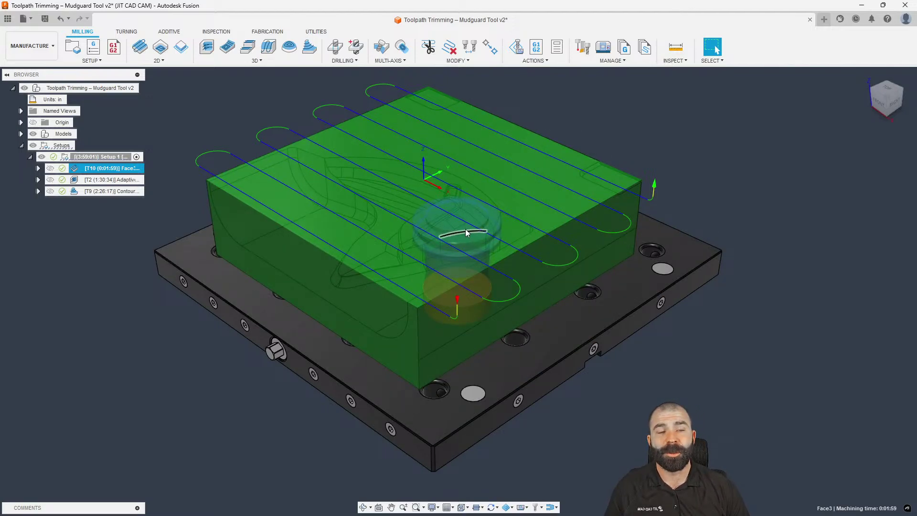
{"action": "left_click", "coordinate": [582, 47]}
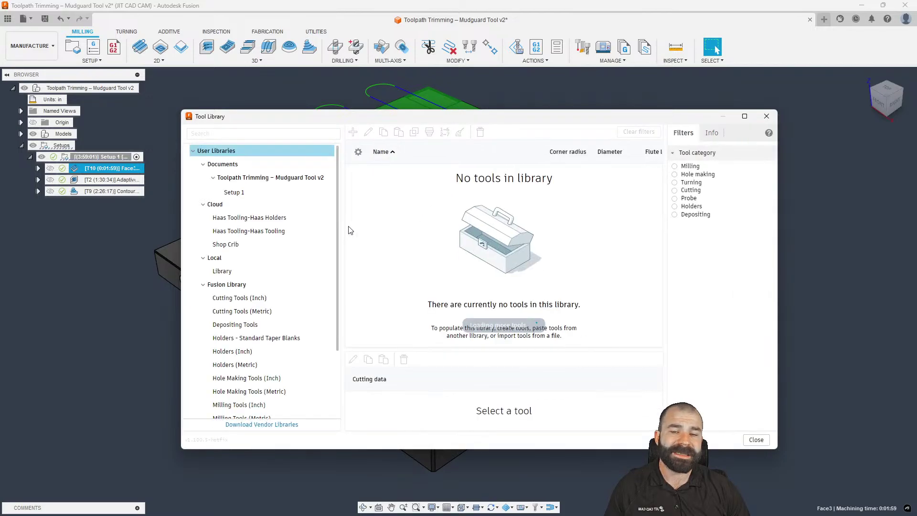
- Create a new folder named TL1 under the Cloud libraries
{"action": "right_click", "coordinate": [229, 205]}
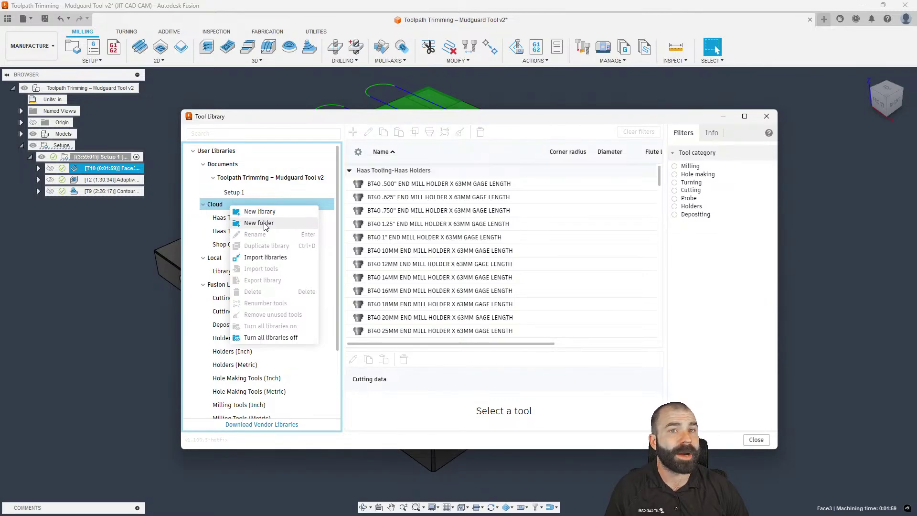
{"action": "left_click", "coordinate": [265, 226]}
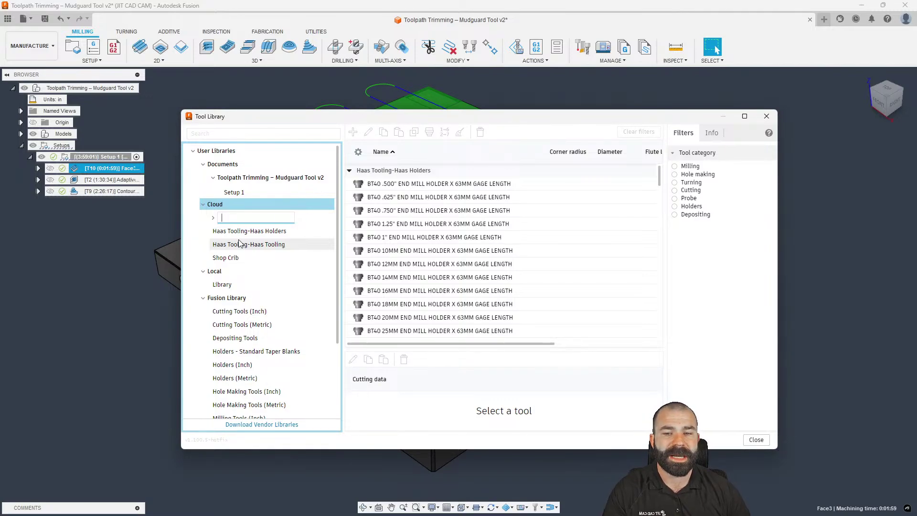
{"action": "type", "text": "TL!Q@"}
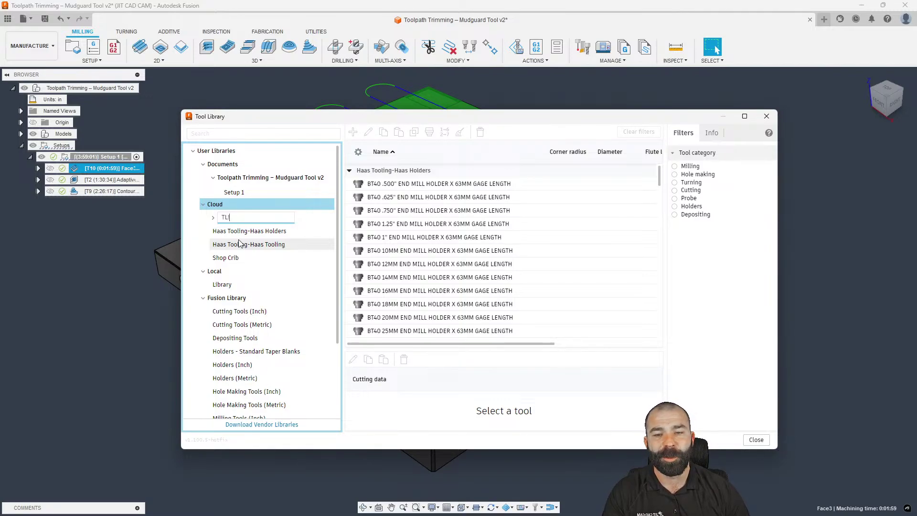
{"action": "key", "text": "Return"}
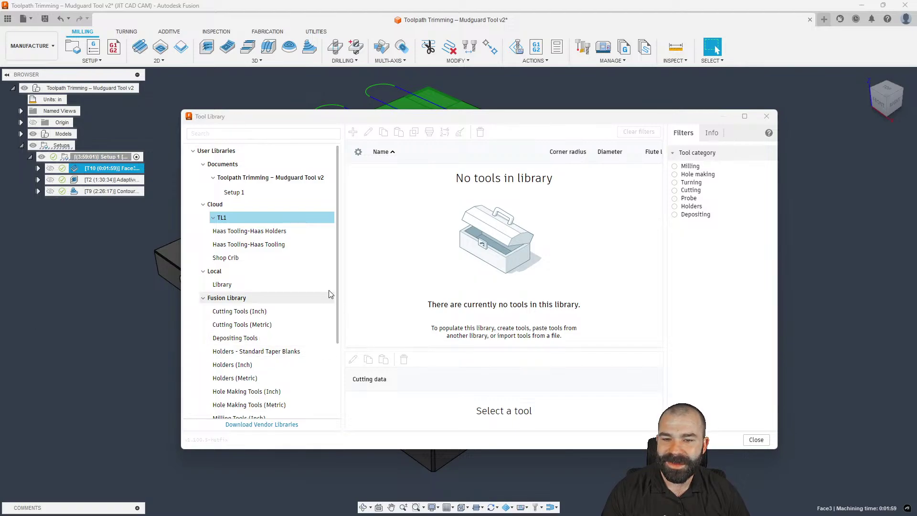
- Add two libraries, Endmills and Turning, inside the TL1 folder
{"action": "right_click", "coordinate": [221, 220]}
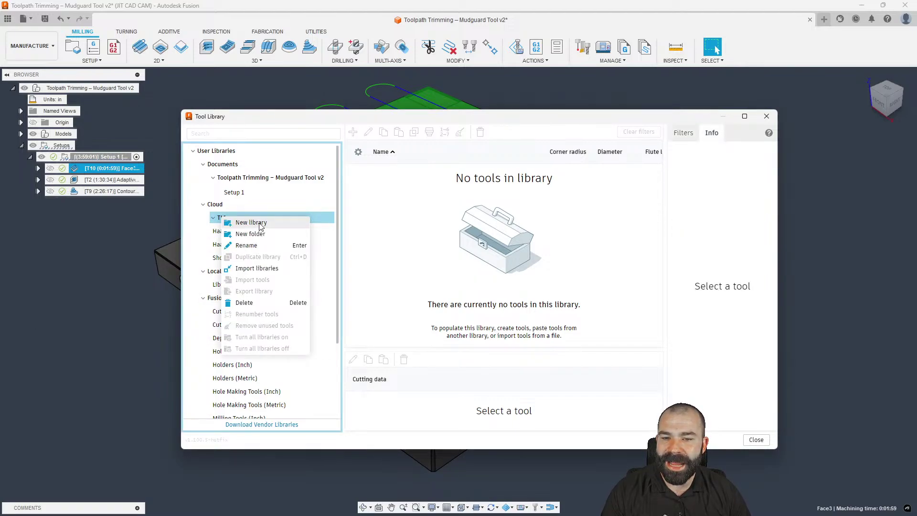
{"action": "left_click", "coordinate": [261, 226]}
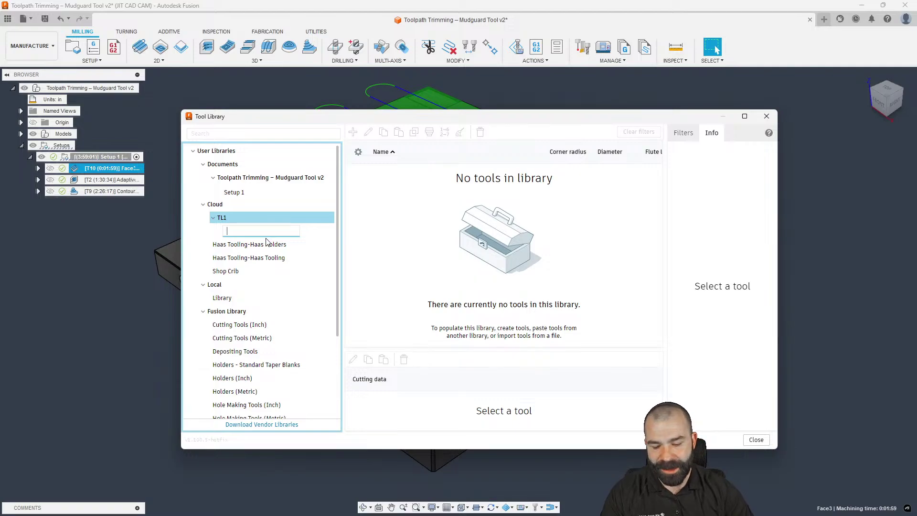
{"action": "type", "text": "STe"}
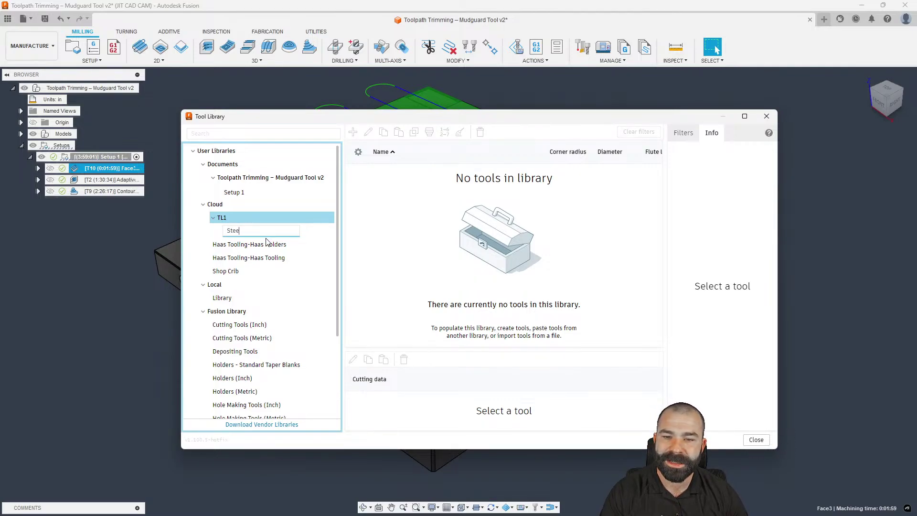
{"action": "key", "text": "BackSpace"}
{"action": "type", "text": "M"}
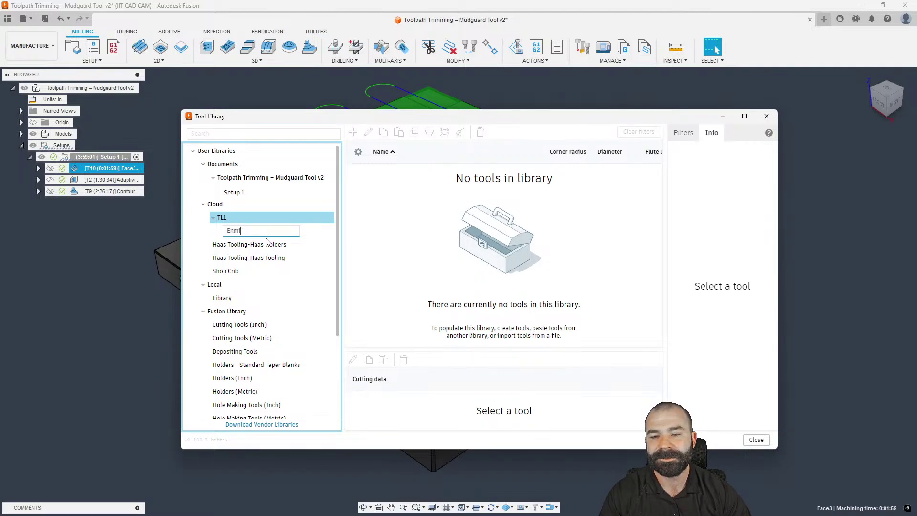
{"action": "key", "text": "Return"}
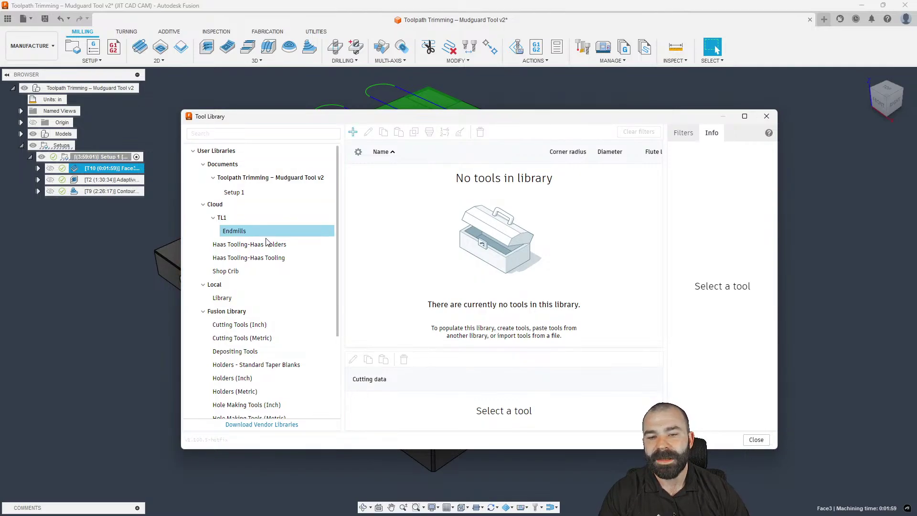
{"action": "right_click", "coordinate": [244, 218]}
{"action": "left_click", "coordinate": [262, 229]}
{"action": "type", "text": "Turning"}
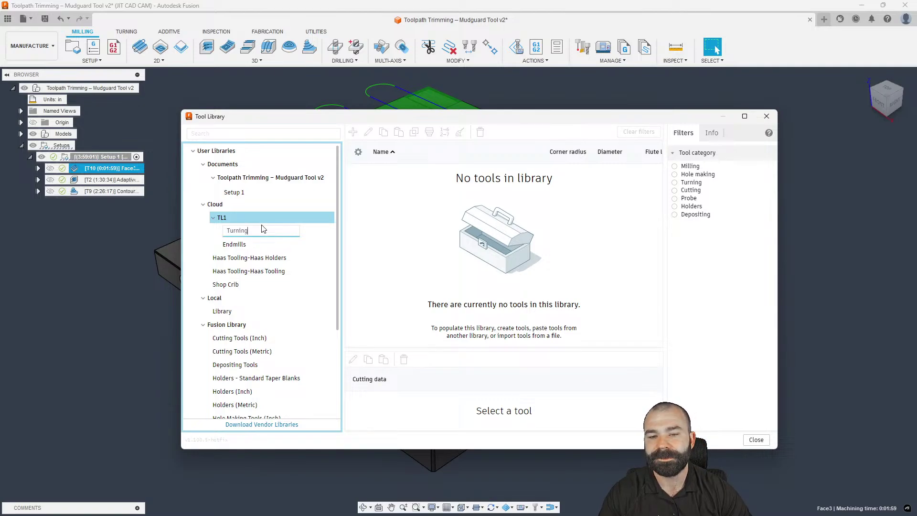
{"action": "key", "text": "Return"}
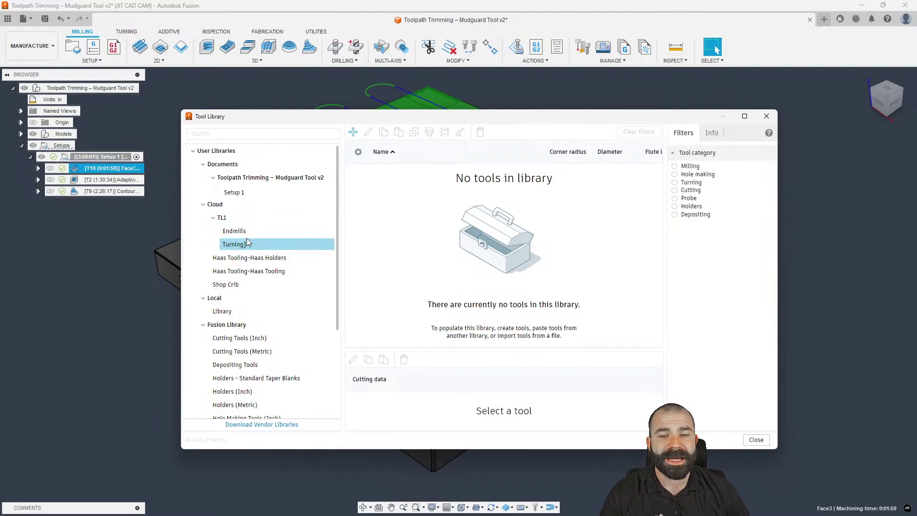
{"action": "left_click", "coordinate": [245, 236]}
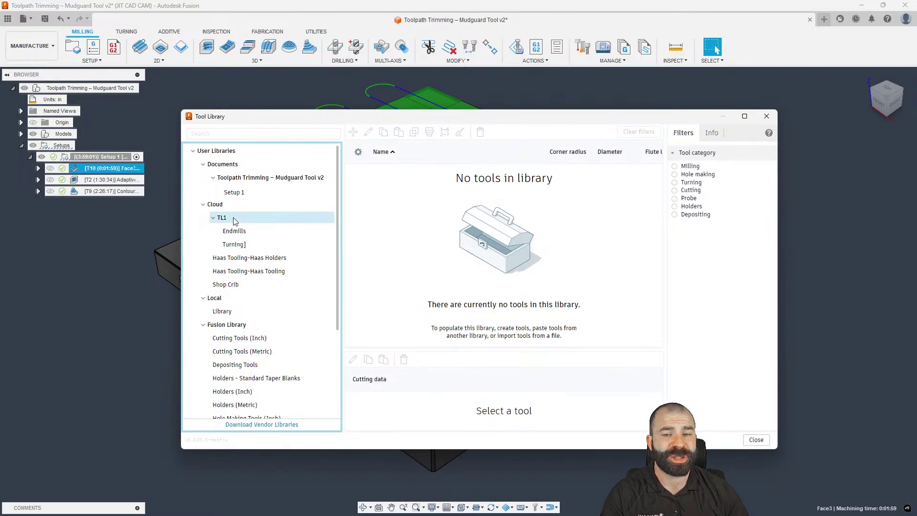
{"action": "left_click", "coordinate": [239, 218]}
- List every tool in the Mudguard Tool v2 document: face mills, bull nose endmills and probes
{"action": "left_click", "coordinate": [261, 192]}
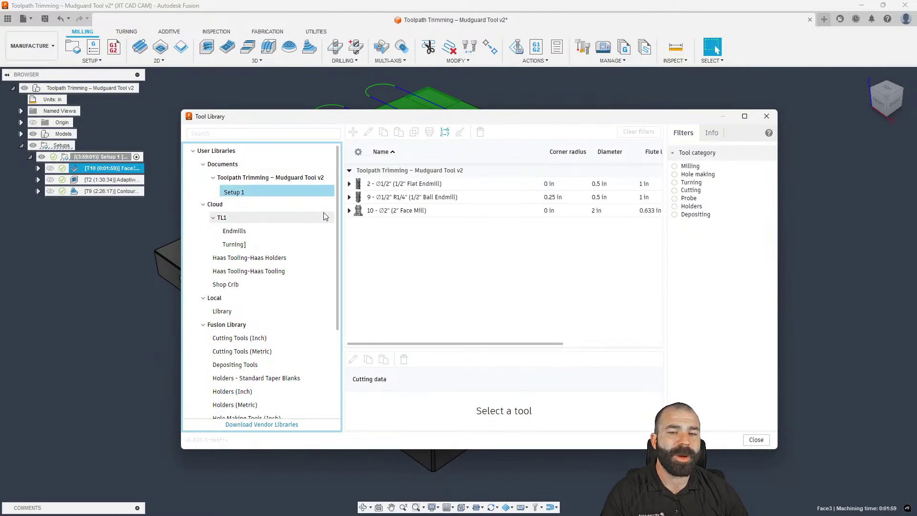
{"action": "left_click", "coordinate": [296, 179]}
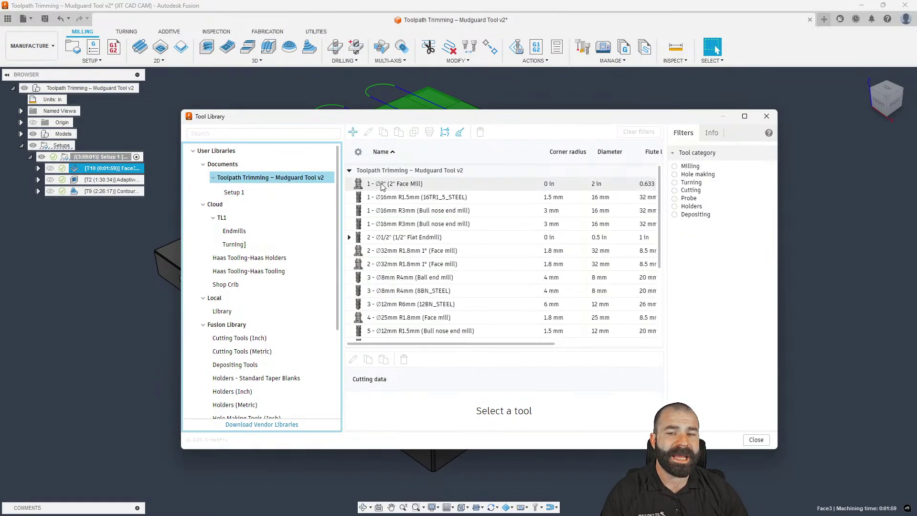
{"action": "scroll", "coordinate": [403, 323], "scroll_direction": "down", "scroll_amount": 3}
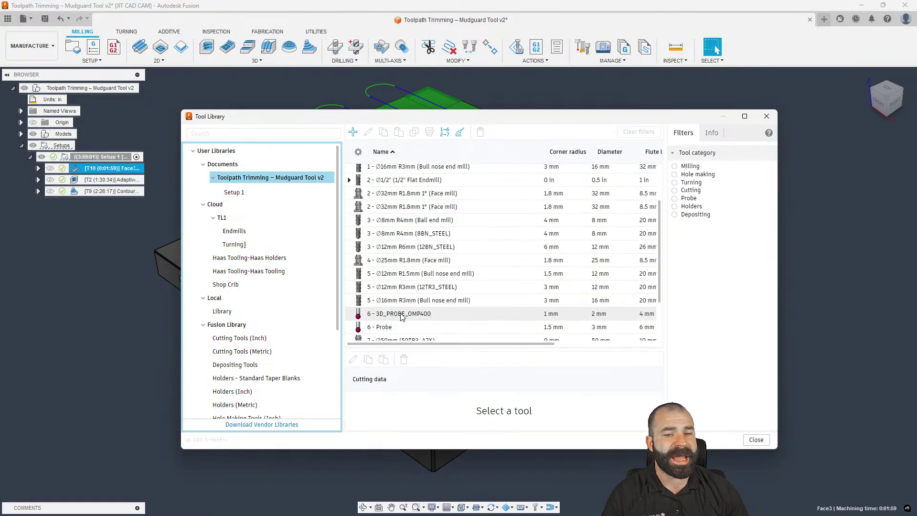
{"action": "scroll", "coordinate": [402, 313], "scroll_direction": "up", "scroll_amount": 2}
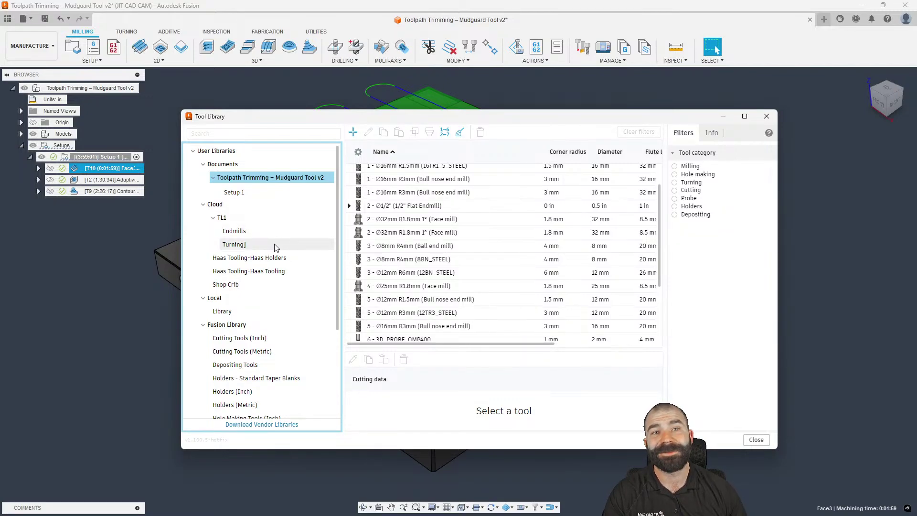
- Rename the TL1 cloud folder to Shop Crib
{"action": "right_click", "coordinate": [244, 286]}
{"action": "left_click", "coordinate": [255, 294]}
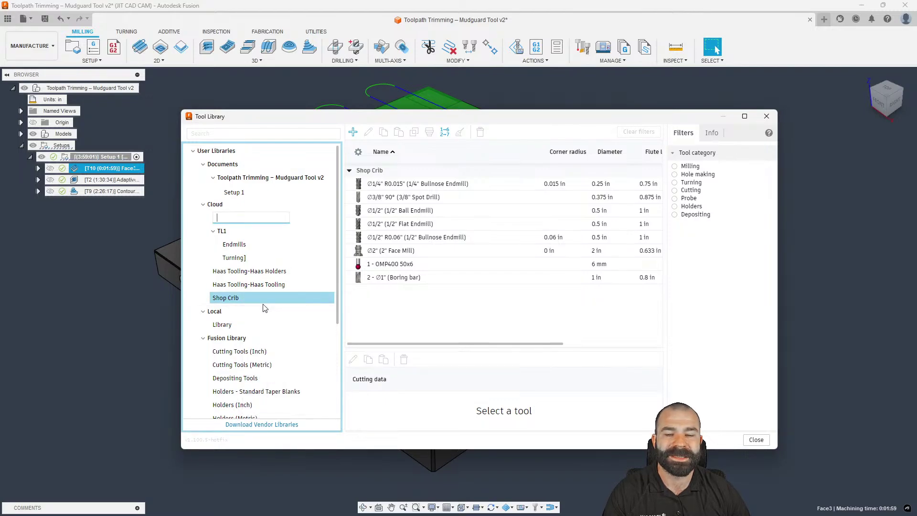
{"action": "left_click", "coordinate": [224, 231]}
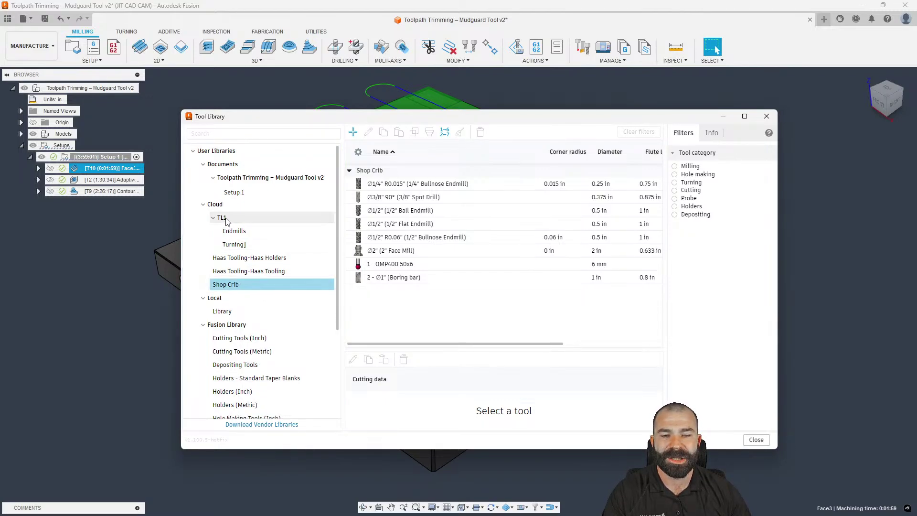
{"action": "right_click", "coordinate": [227, 220]}
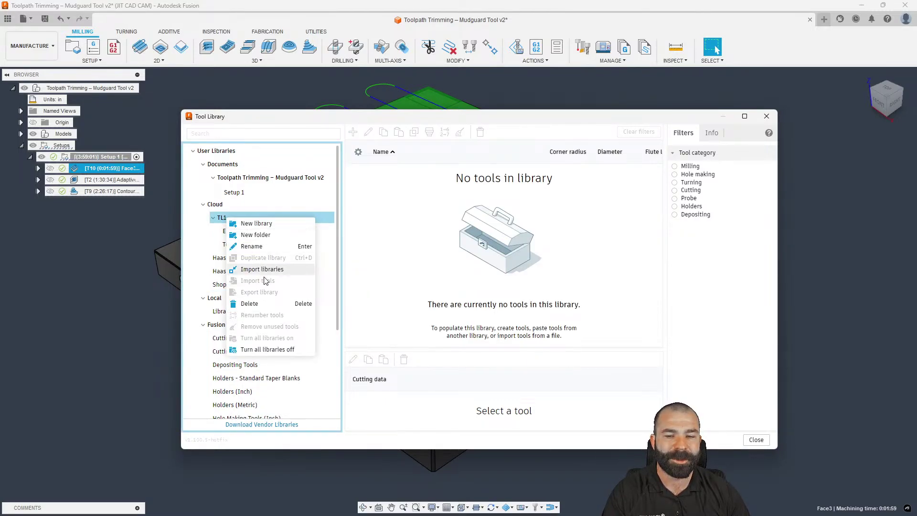
{"action": "left_click", "coordinate": [247, 247]}
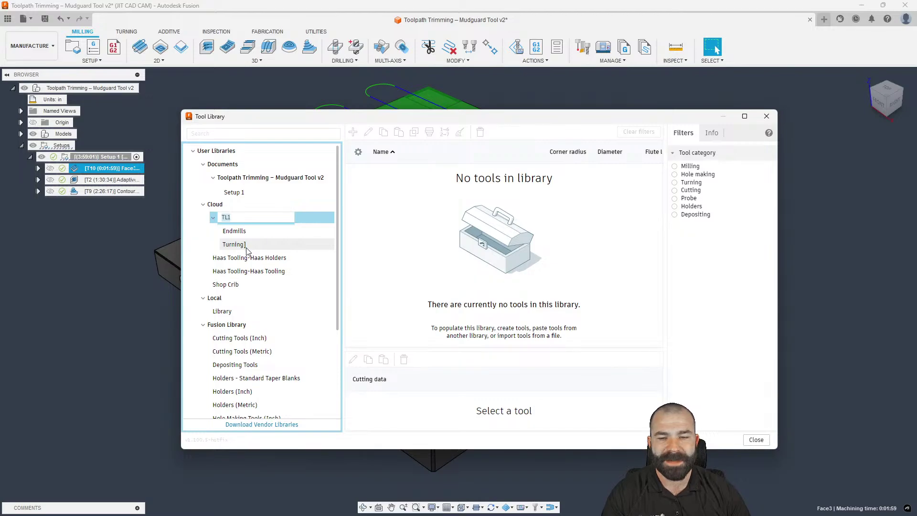
{"action": "type", "text": "Shop Cr"}
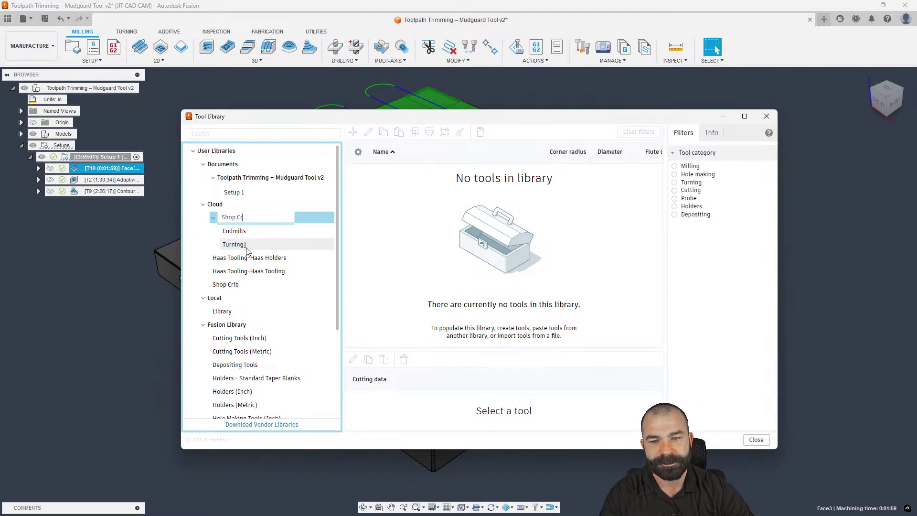
{"action": "type", "text": "ib"}
{"action": "key", "text": "Return"}
- Rename the Endmills library to TL1
{"action": "left_click", "coordinate": [234, 231]}
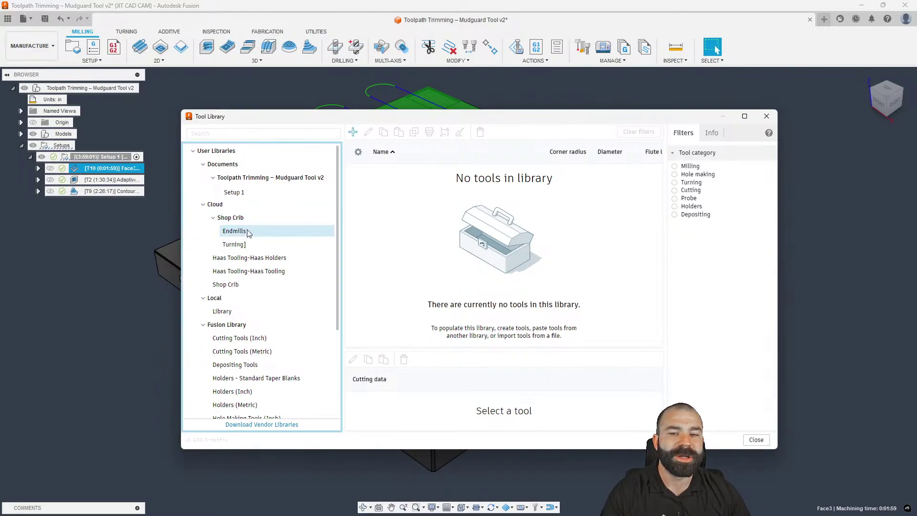
{"action": "right_click", "coordinate": [251, 232]}
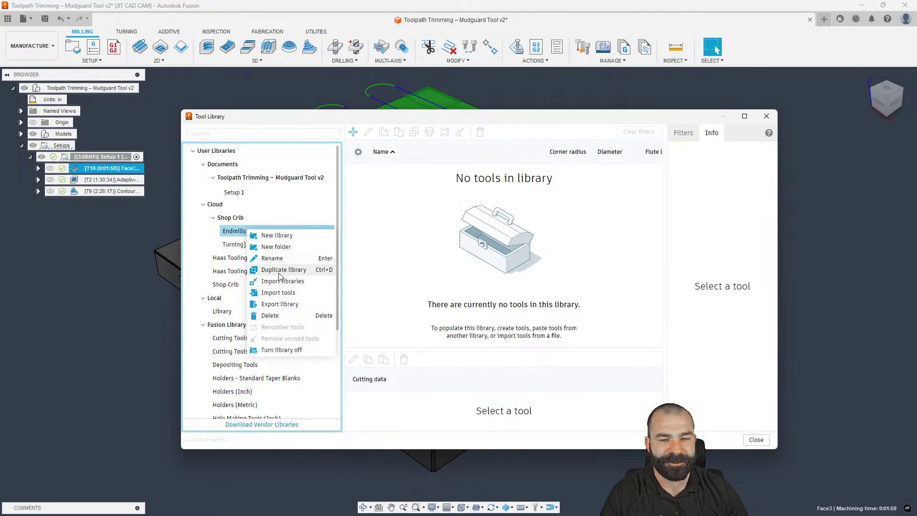
{"action": "left_click", "coordinate": [272, 258]}
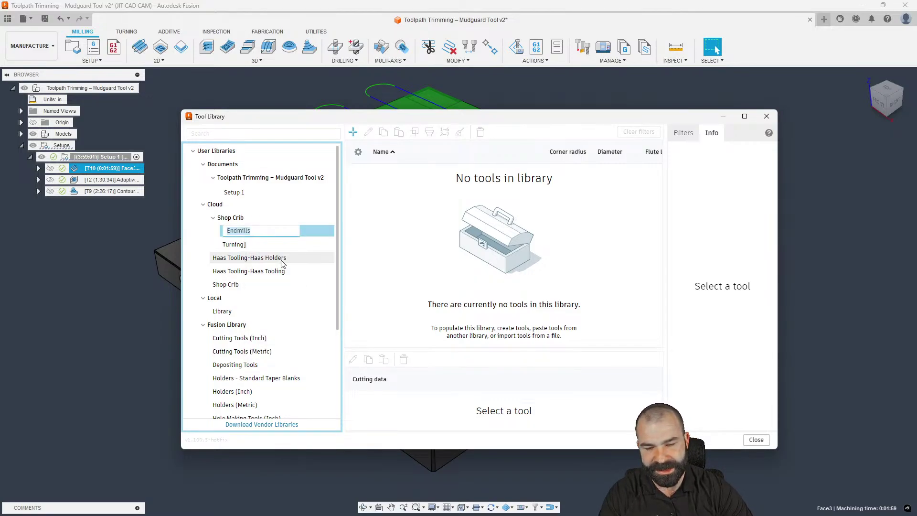
{"action": "type", "text": "T"}
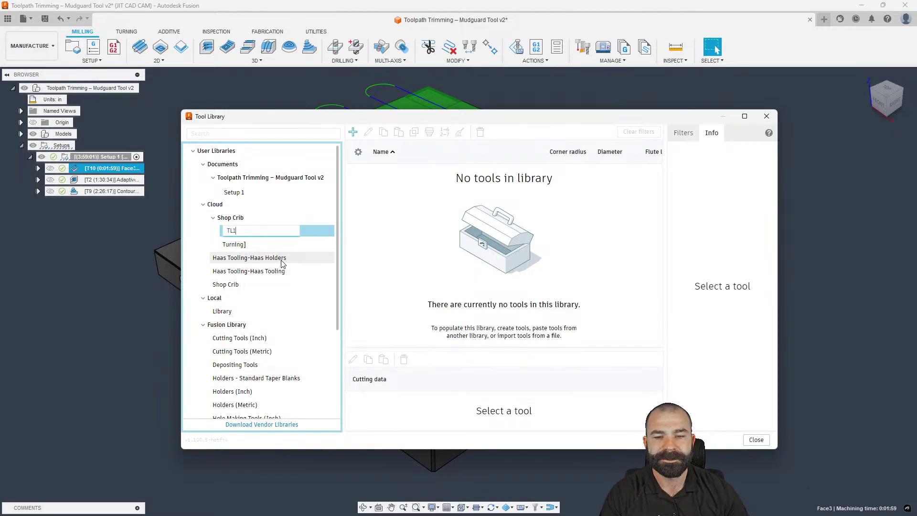
{"action": "type", "text": "L1"}
{"action": "key", "text": "Return"}
- Rename the Turning library to VF2
{"action": "left_click", "coordinate": [239, 244]}
{"action": "right_click", "coordinate": [241, 244]}
{"action": "left_click", "coordinate": [268, 273]}
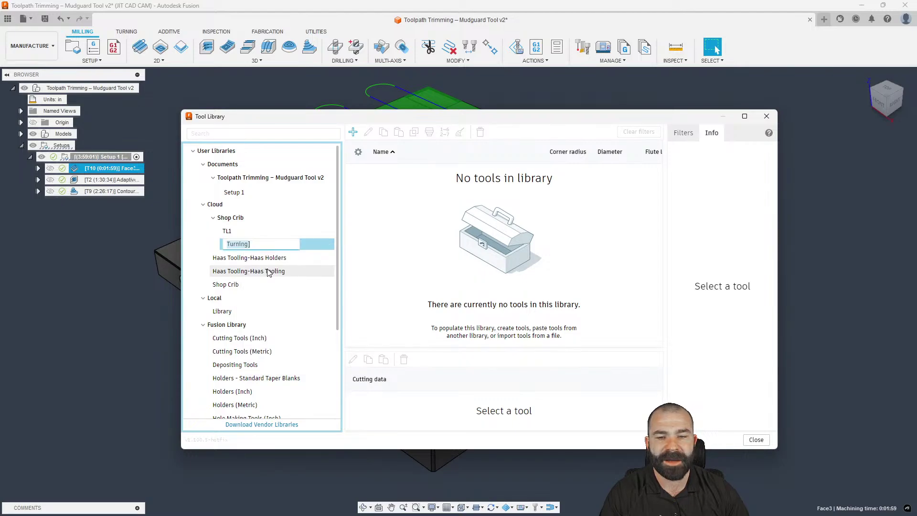
{"action": "type", "text": "CRF"}
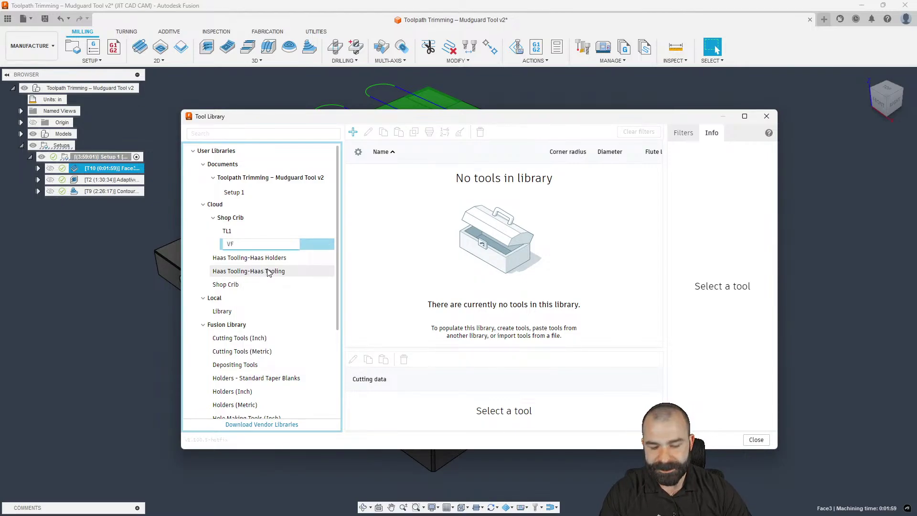
{"action": "key", "text": "Return"}
{"action": "left_click", "coordinate": [252, 244]}
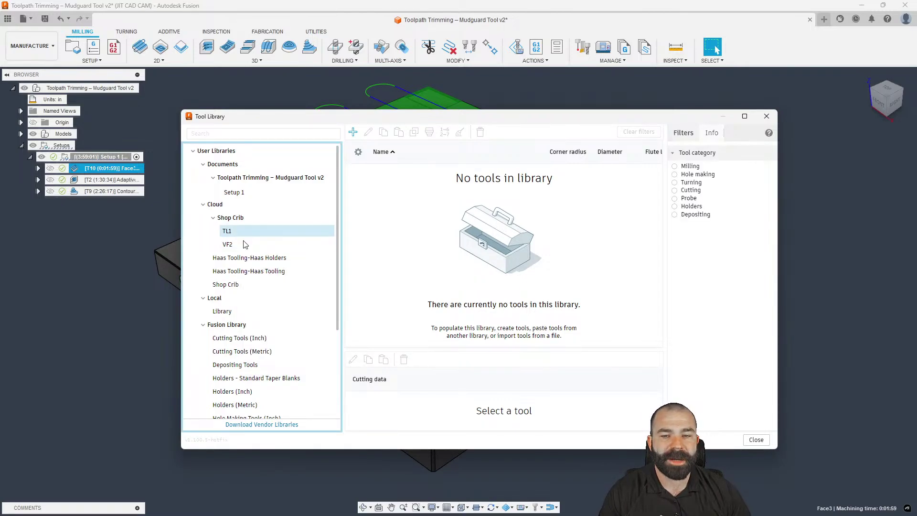
{"action": "left_click", "coordinate": [243, 178]}
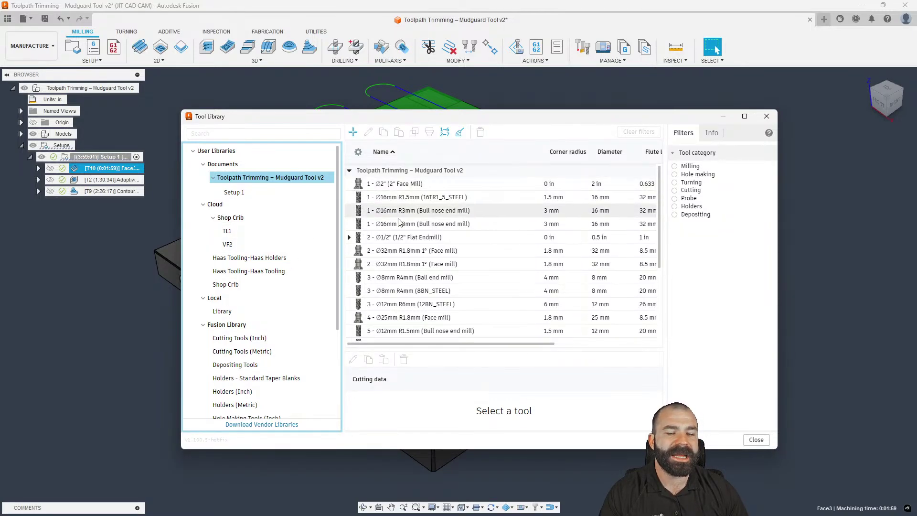
- Delete the 8mm ball end mill from the document's tool library
{"action": "right_click", "coordinate": [413, 281]}
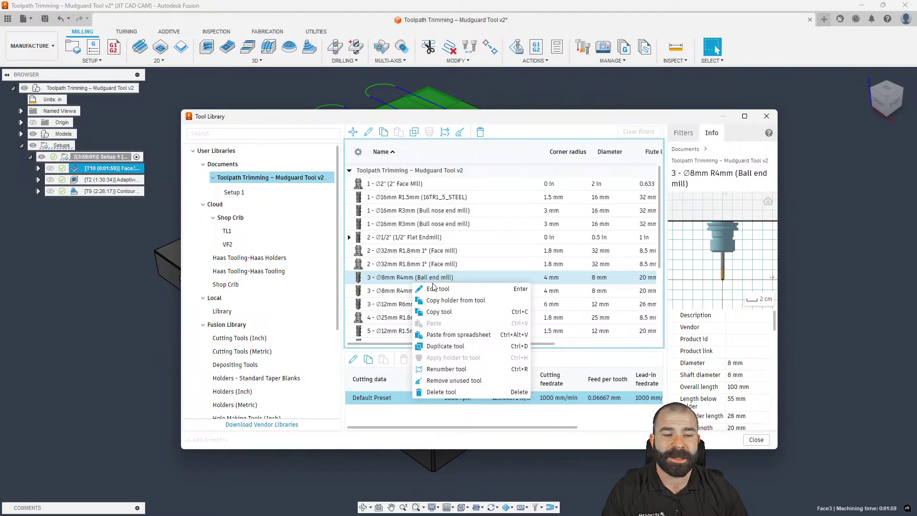
{"action": "left_click", "coordinate": [453, 391]}
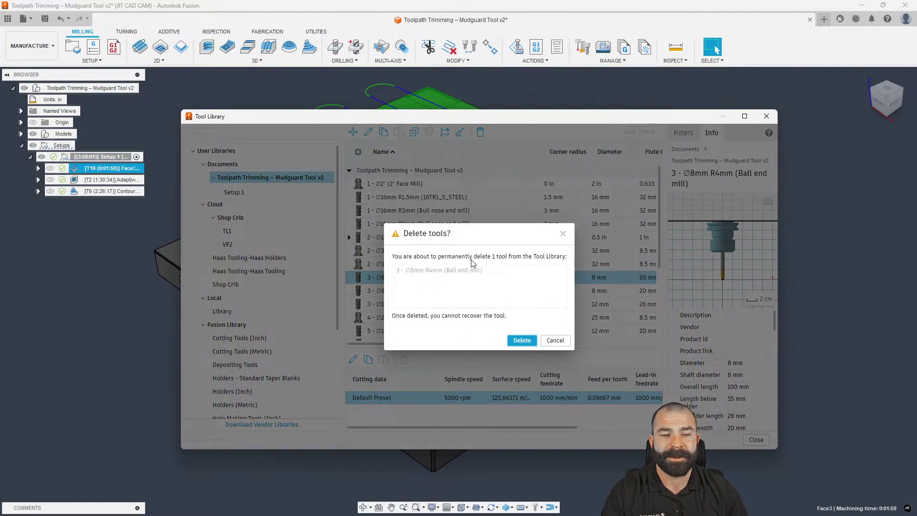
{"action": "left_click", "coordinate": [522, 340]}
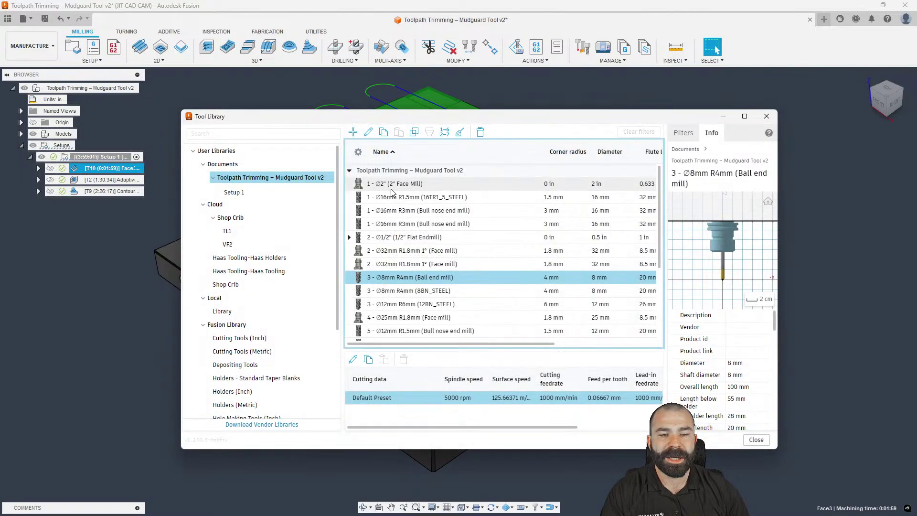
- Delete the remaining 18 unwanted tools, keeping three, and close the Tool Library
{"action": "scroll", "coordinate": [397, 304], "scroll_direction": "down", "scroll_amount": 1}
{"action": "scroll", "coordinate": [397, 303], "scroll_direction": "down", "scroll_amount": 3}
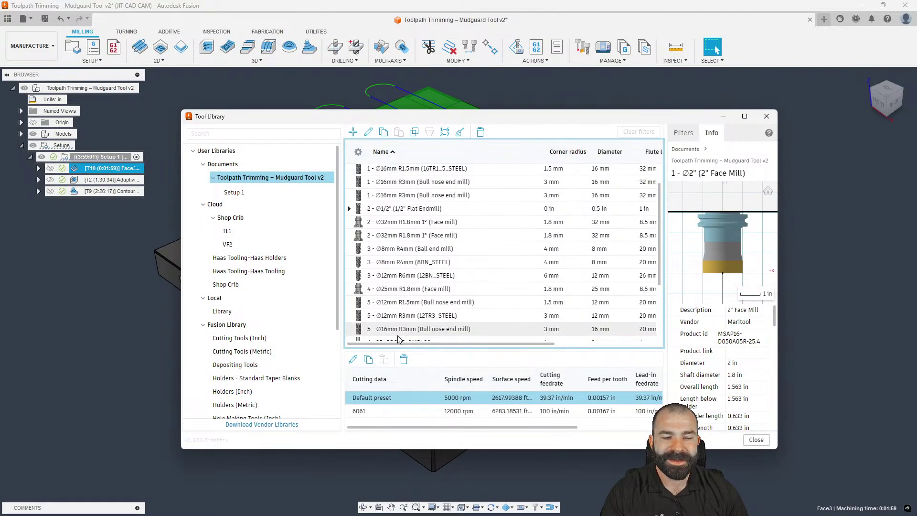
{"action": "left_click", "coordinate": [399, 334], "text": "shift"}
{"action": "right_click", "coordinate": [399, 334]}
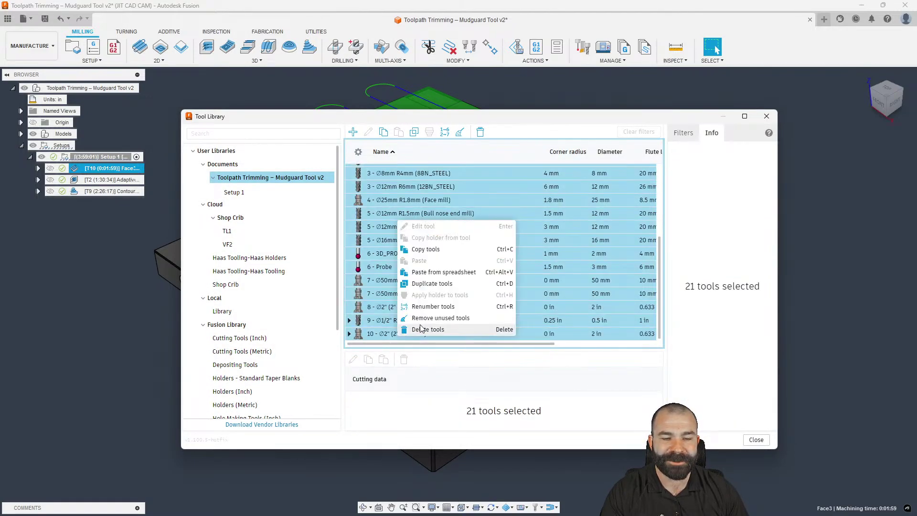
{"action": "left_click", "coordinate": [462, 330]}
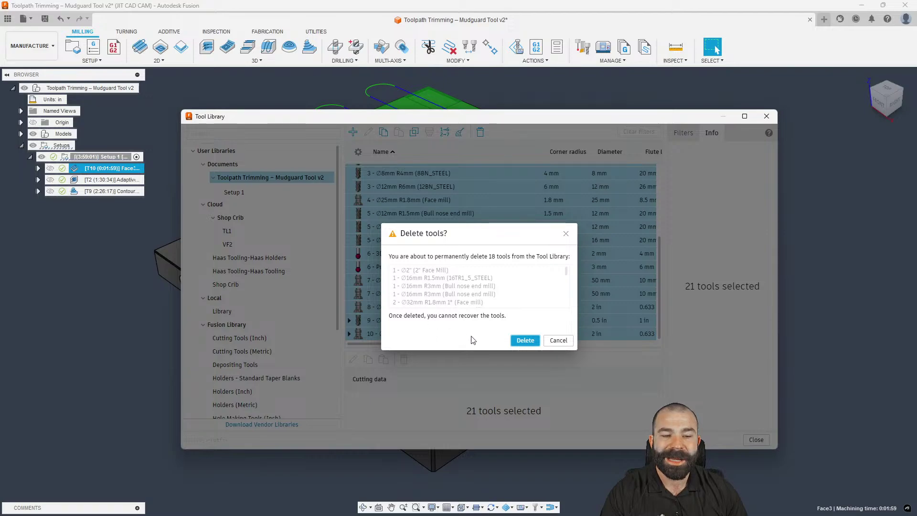
{"action": "left_click", "coordinate": [525, 340]}
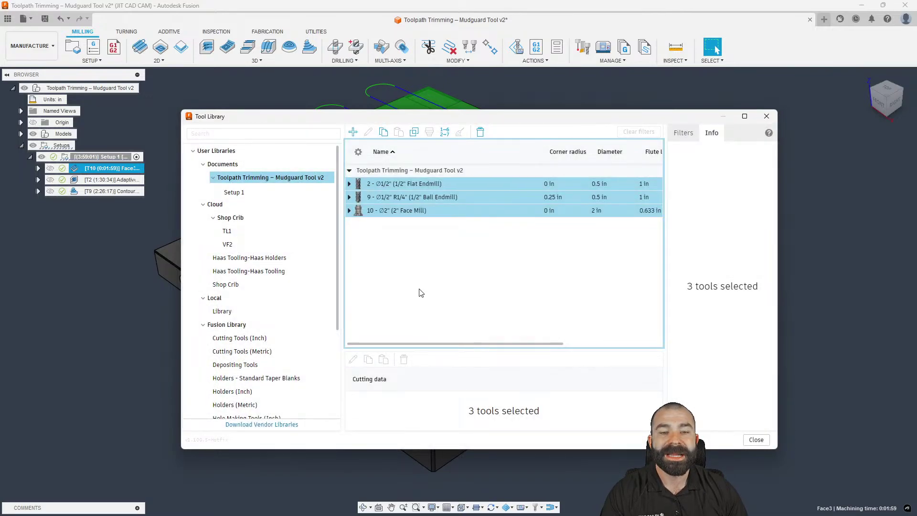
{"action": "key", "text": "Escape"}
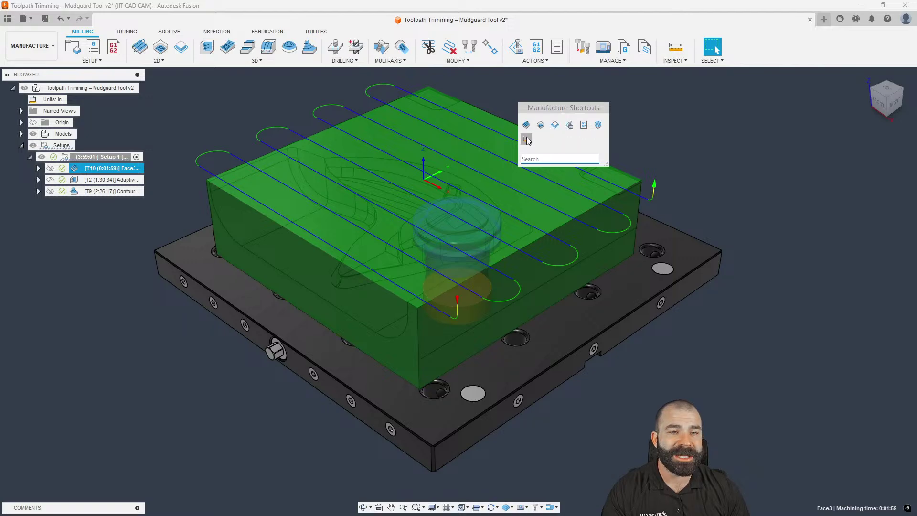
- Copy the three document tools into the VF2 library under Shop Crib
{"action": "left_click", "coordinate": [485, 45]}
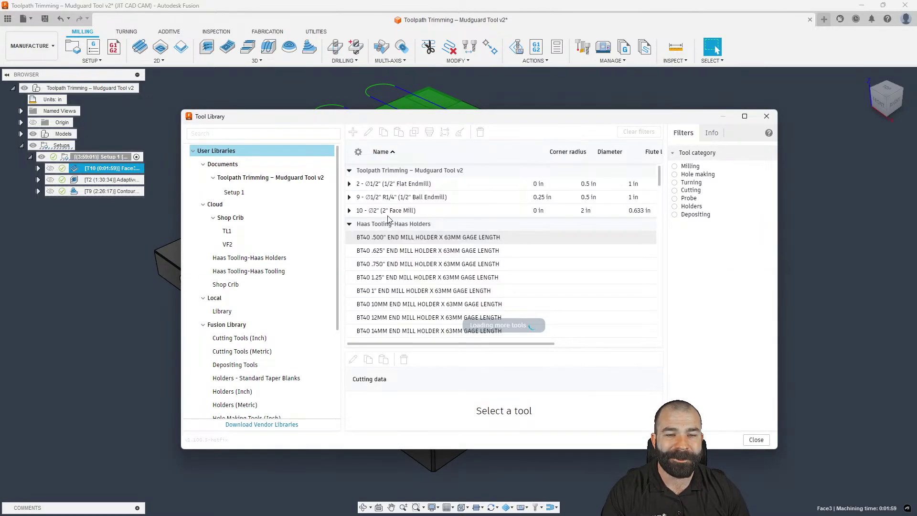
{"action": "left_click", "coordinate": [388, 188], "text": "shift"}
{"action": "right_click", "coordinate": [389, 186]}
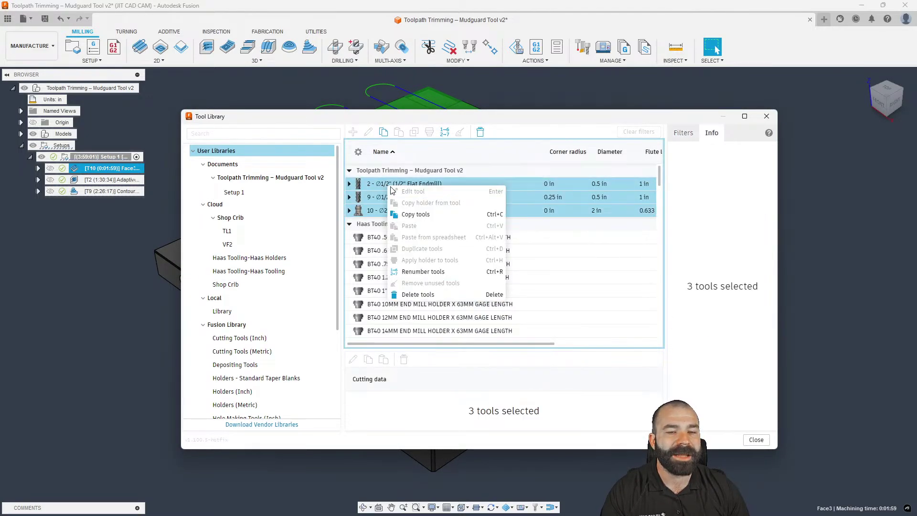
{"action": "left_click", "coordinate": [406, 215]}
{"action": "left_click", "coordinate": [239, 243]}
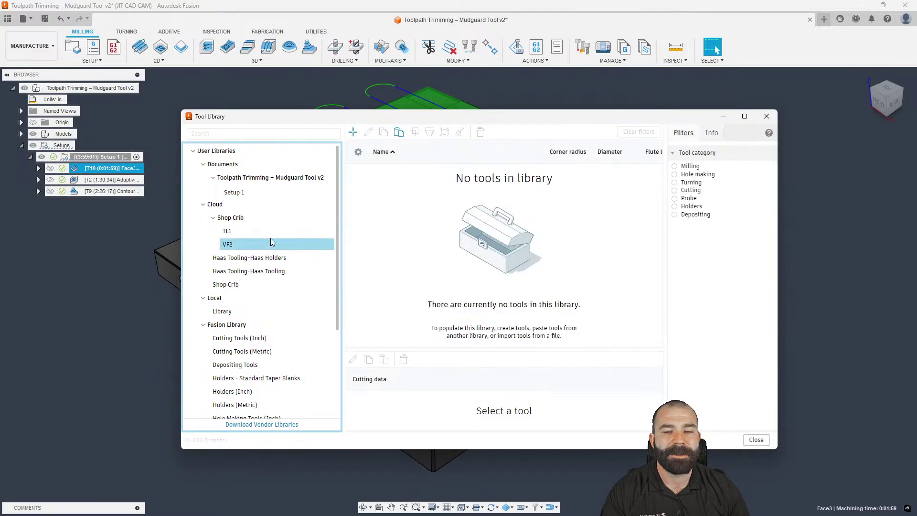
{"action": "right_click", "coordinate": [413, 220]}
{"action": "left_click", "coordinate": [430, 256]}
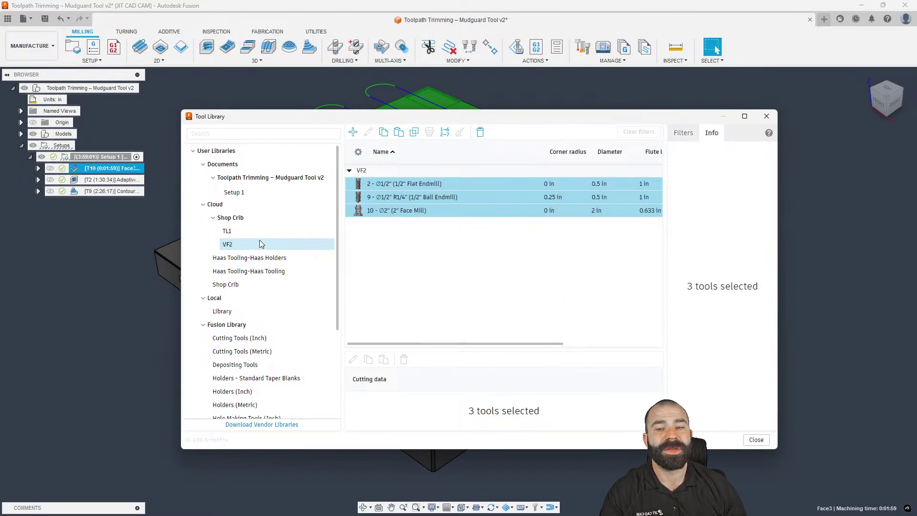
- Confirm VF2 holds the three tools and TL1 stays empty, then close the Tool Library
{"action": "left_click", "coordinate": [234, 219]}
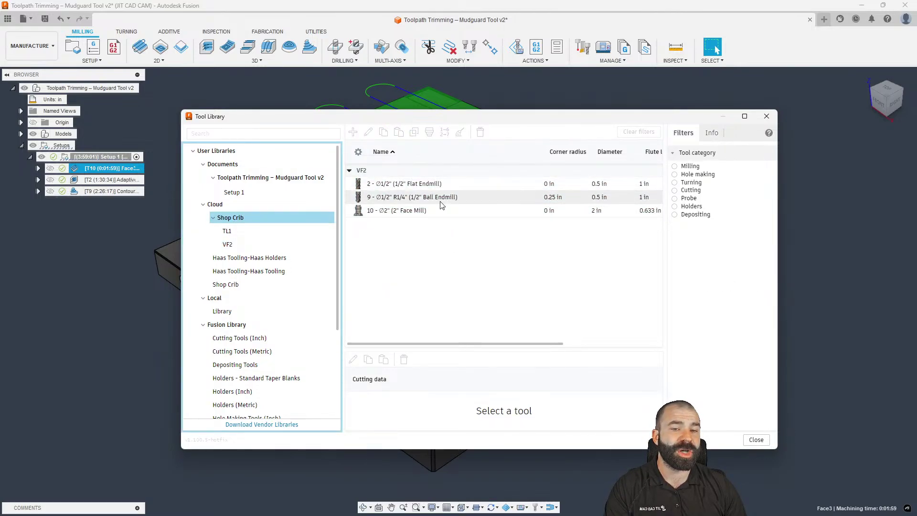
{"action": "left_click", "coordinate": [244, 246]}
{"action": "left_click", "coordinate": [242, 232]}
{"action": "left_click", "coordinate": [242, 245]}
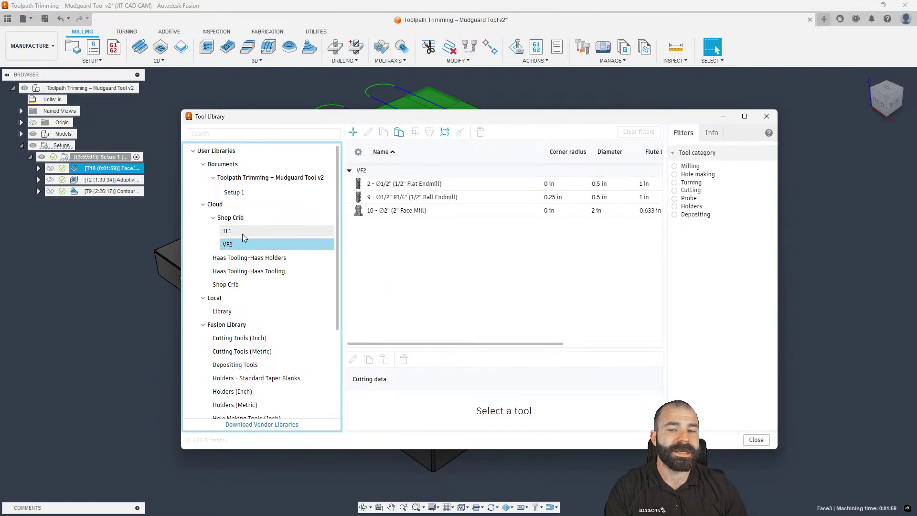
{"action": "left_click", "coordinate": [243, 232]}
{"action": "left_click", "coordinate": [241, 245]}
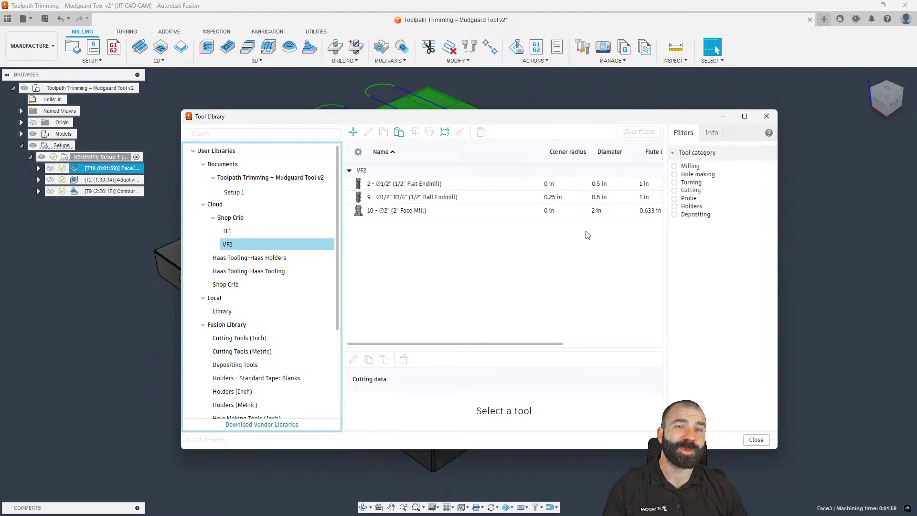
{"action": "left_click", "coordinate": [761, 118]}
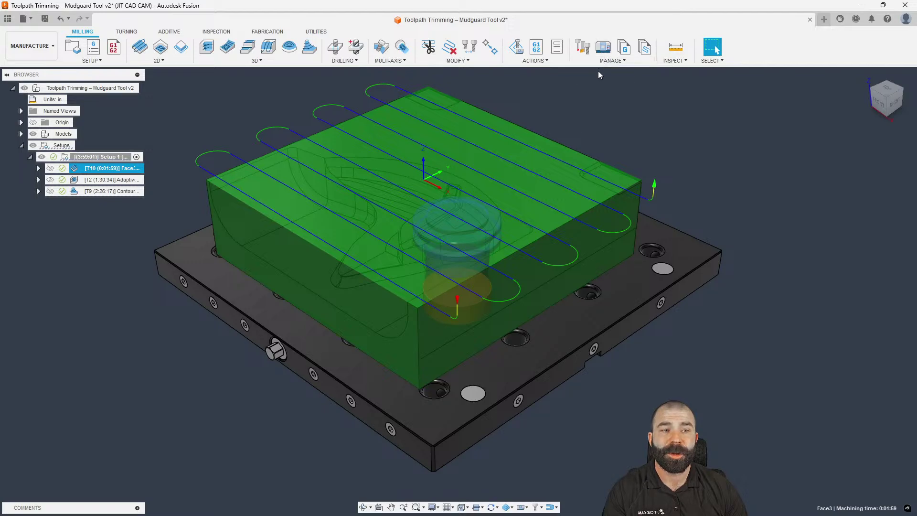
{"action": "key", "text": "s"}
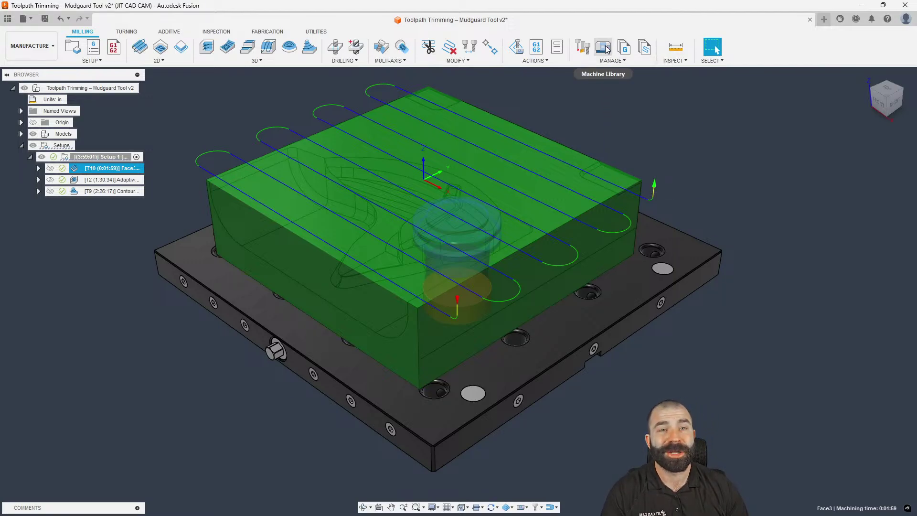
- Choose the local DN Solutions DNM 4000 as Setup 1's machine
{"action": "double_click", "coordinate": [66, 158]}
{"action": "left_click", "coordinate": [843, 175]}
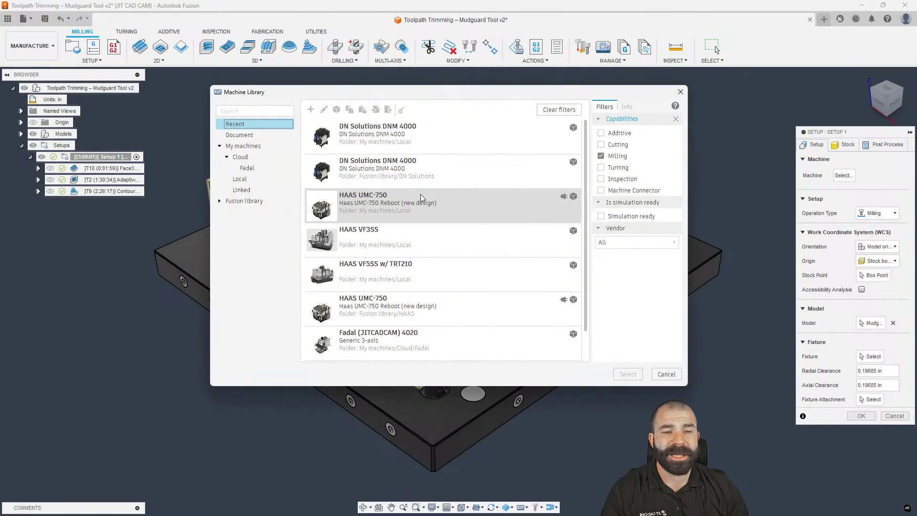
{"action": "left_click", "coordinate": [439, 141]}
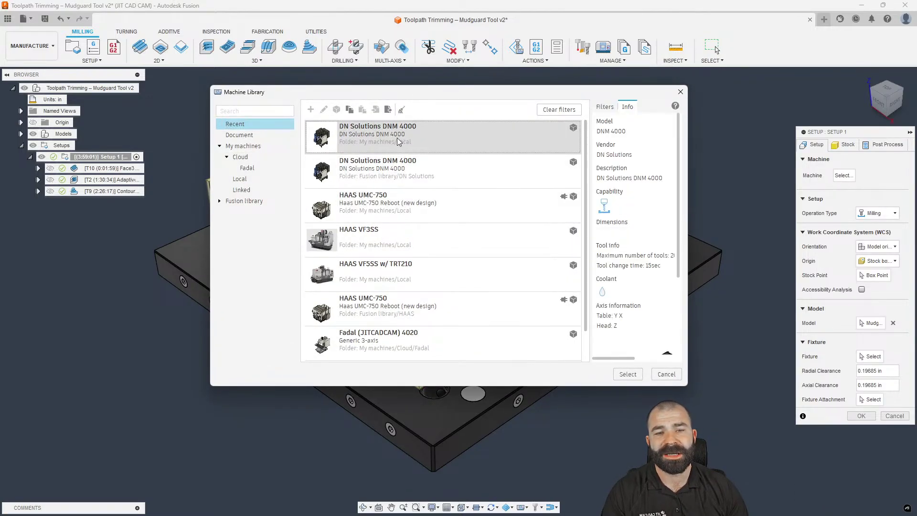
{"action": "left_click", "coordinate": [629, 376]}
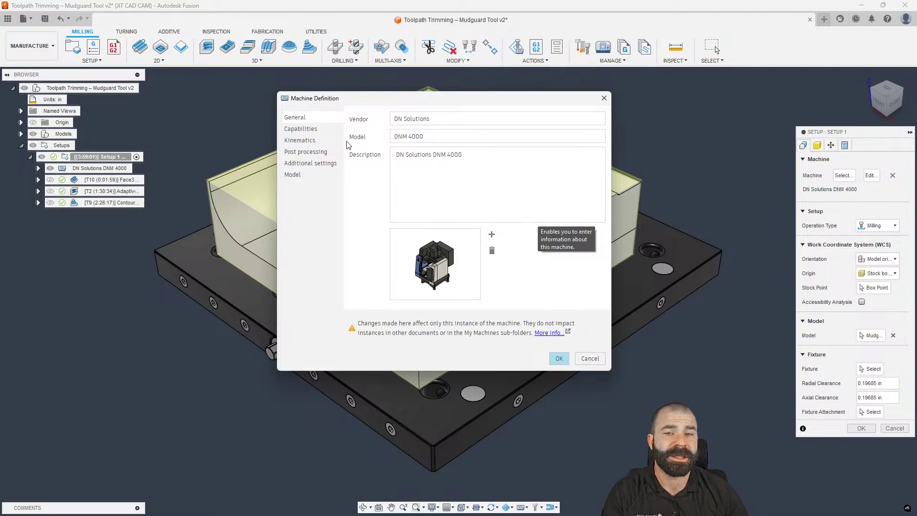
- Review the DNM 4000's X-axis kinematics and travel limits, then cancel the machine definition
{"action": "left_click", "coordinate": [299, 140]}
{"action": "left_click", "coordinate": [374, 170]}
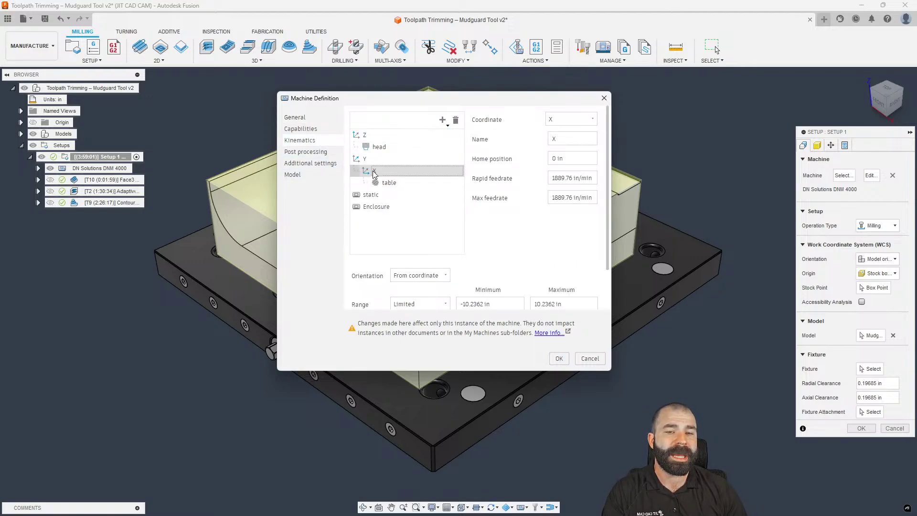
{"action": "scroll", "coordinate": [463, 270], "scroll_direction": "down", "scroll_amount": 1}
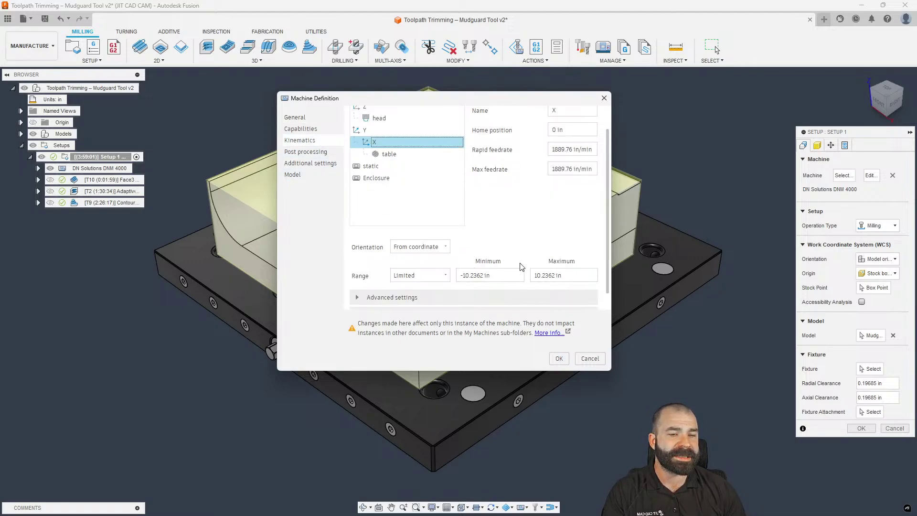
{"action": "scroll", "coordinate": [523, 268], "scroll_direction": "up", "scroll_amount": 1}
{"action": "key", "text": "Tab"}
{"action": "scroll", "coordinate": [509, 210], "scroll_direction": "down", "scroll_amount": 2}
{"action": "scroll", "coordinate": [508, 224], "scroll_direction": "up", "scroll_amount": 1}
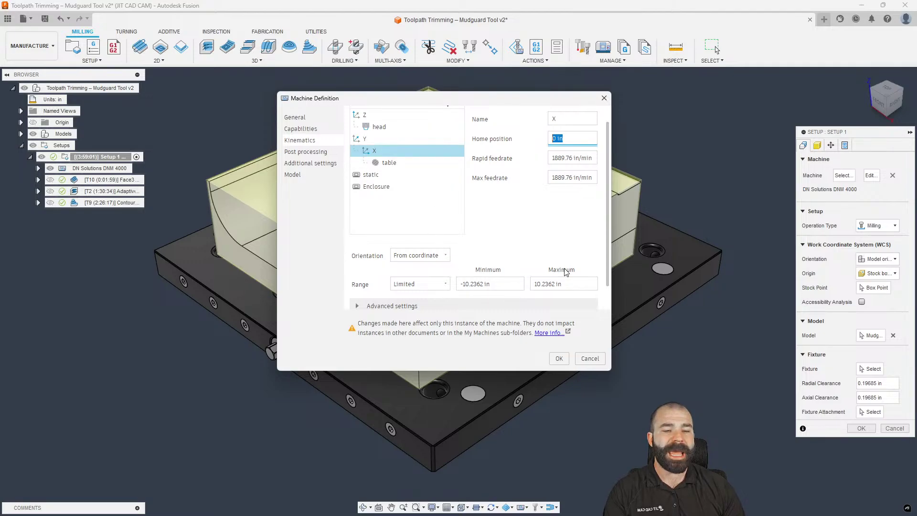
{"action": "left_click", "coordinate": [588, 358]}
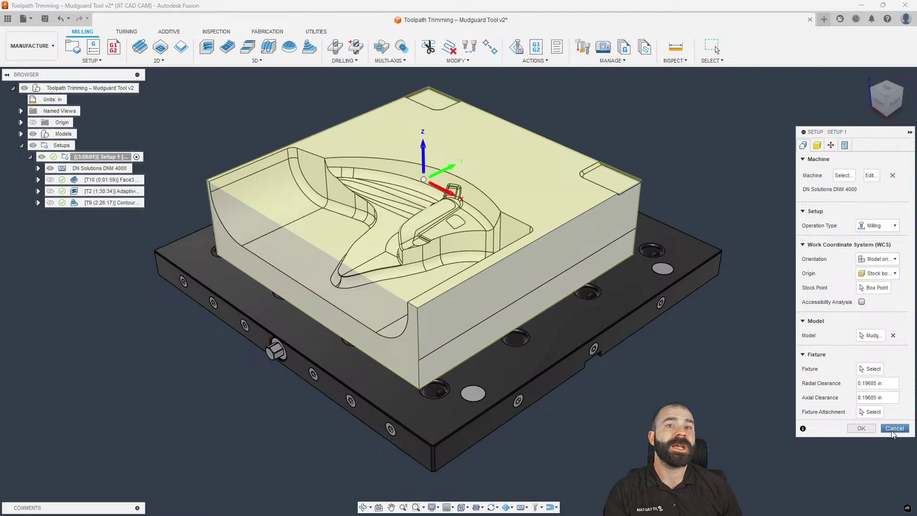
- Cancel the Setup 1 edit and check that the document's machine library is empty
{"action": "left_click", "coordinate": [893, 429]}
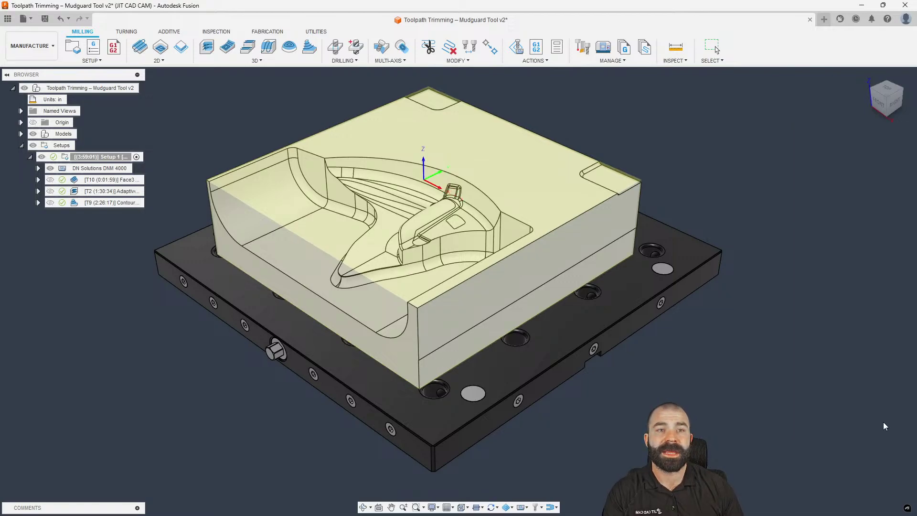
{"action": "left_click", "coordinate": [603, 47]}
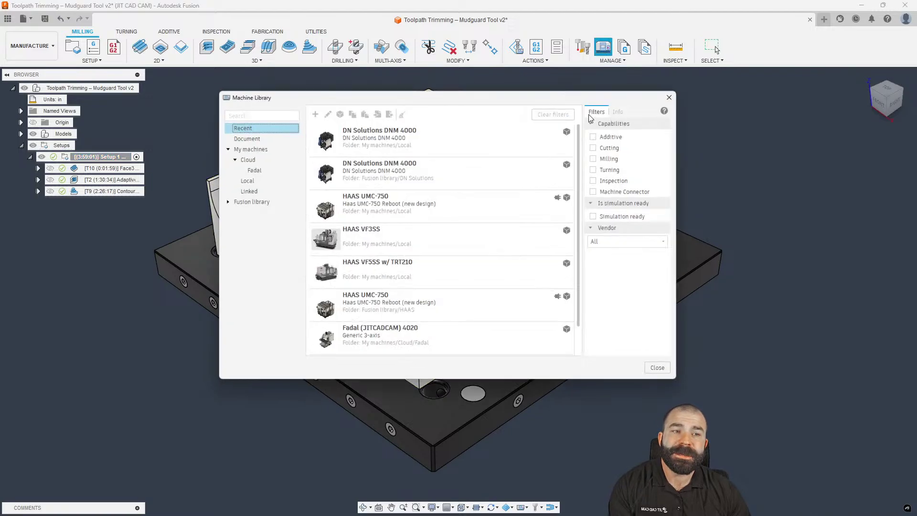
{"action": "left_click", "coordinate": [239, 135]}
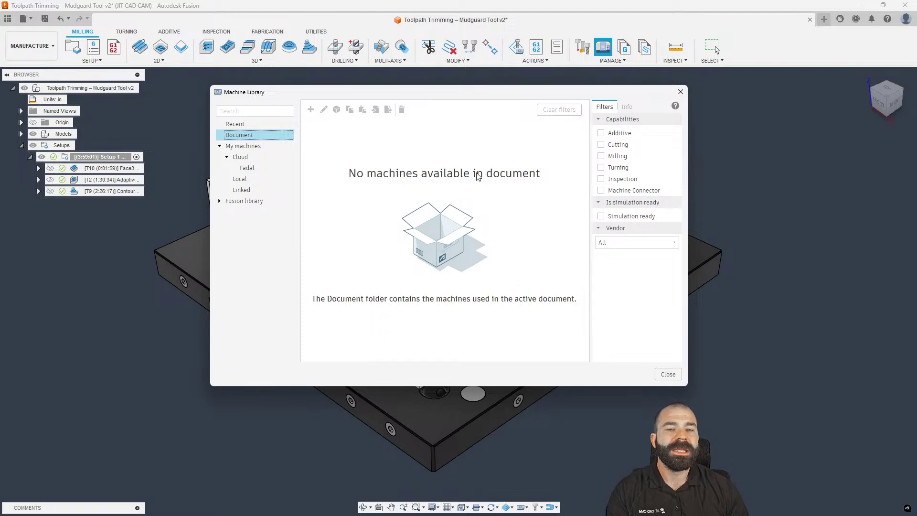
{"action": "left_click", "coordinate": [680, 91]}
- Assign the DN Solutions DNM 4000 to Setup 1 from the Recent machines
{"action": "left_click", "coordinate": [79, 157]}
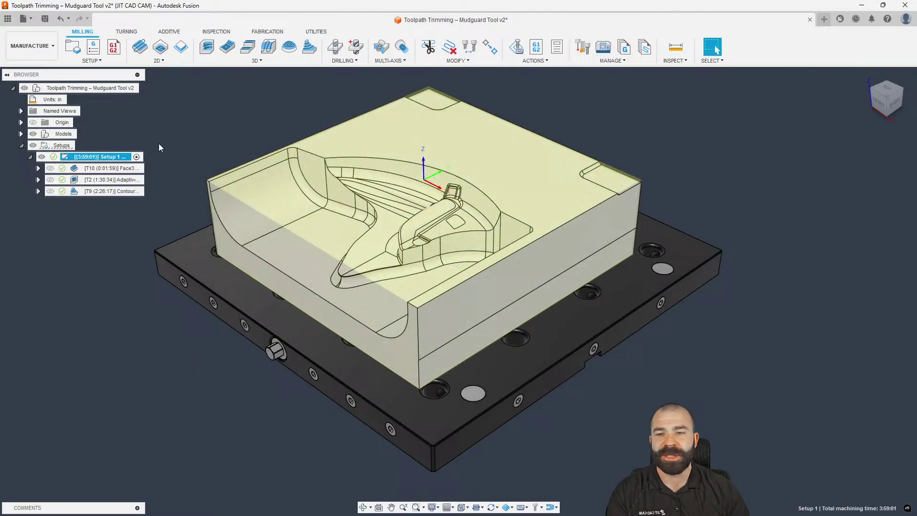
{"action": "double_click", "coordinate": [80, 157]}
{"action": "left_click", "coordinate": [843, 175]}
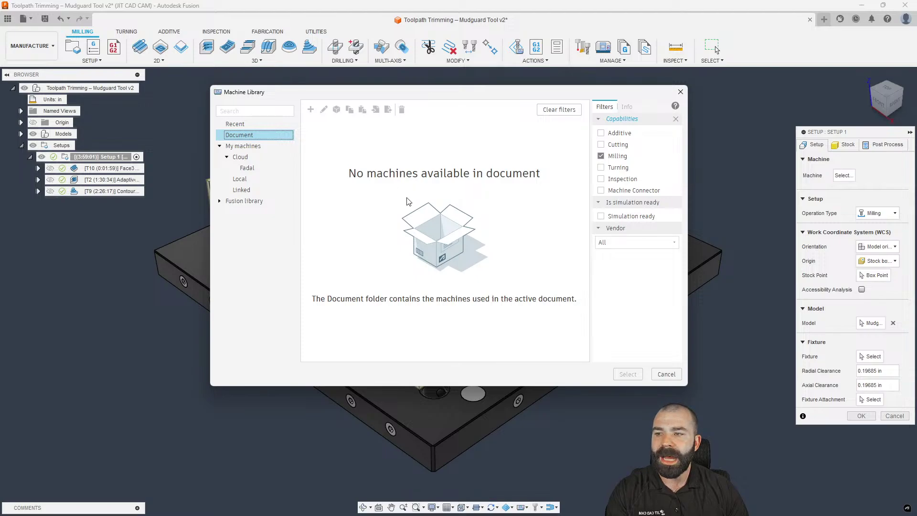
{"action": "left_click", "coordinate": [235, 124]}
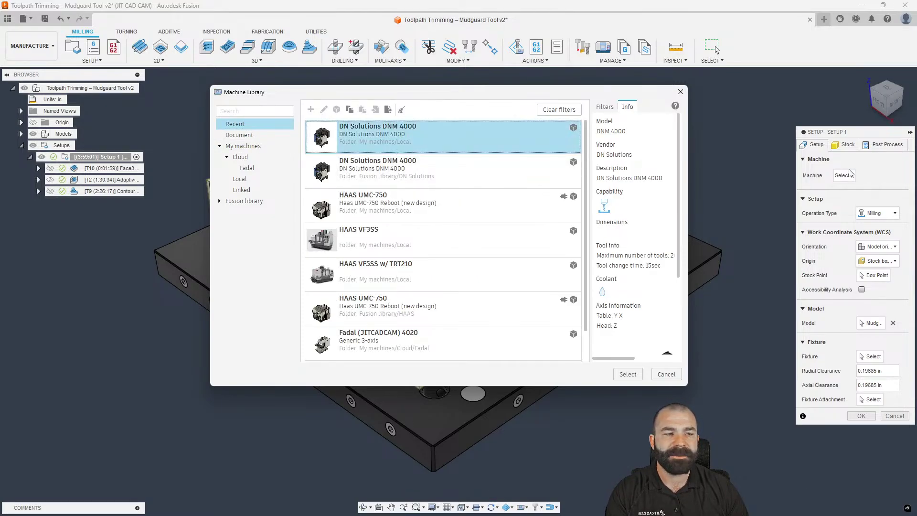
{"action": "left_click", "coordinate": [617, 374]}
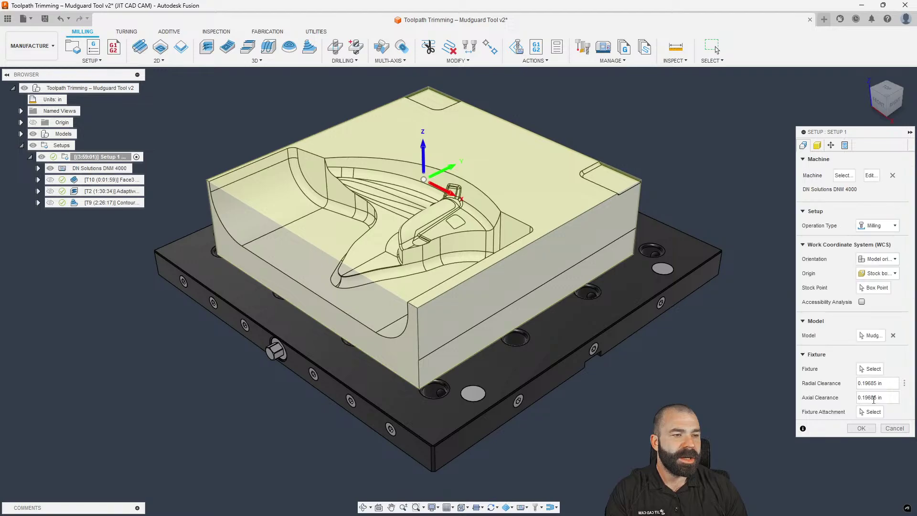
- Accept Setup 1 and review the machines used in this document
{"action": "key", "text": "Return"}
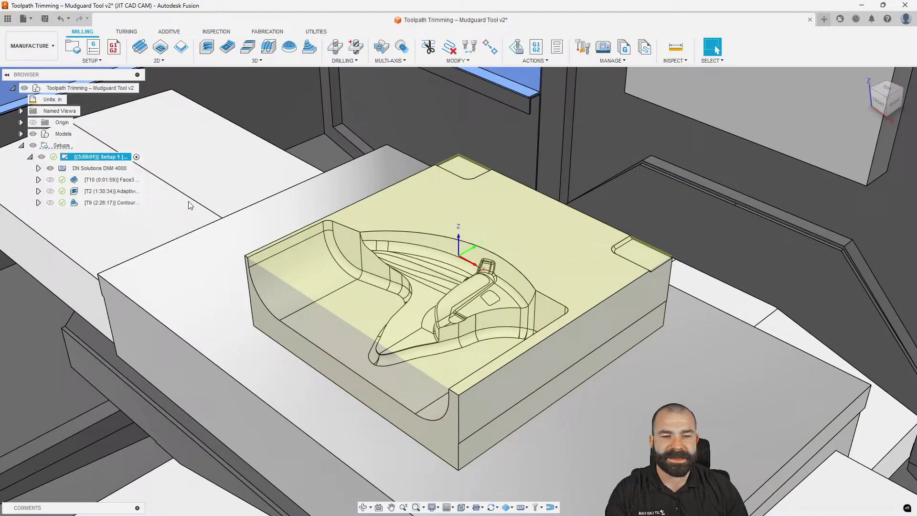
{"action": "right_click", "coordinate": [85, 158]}
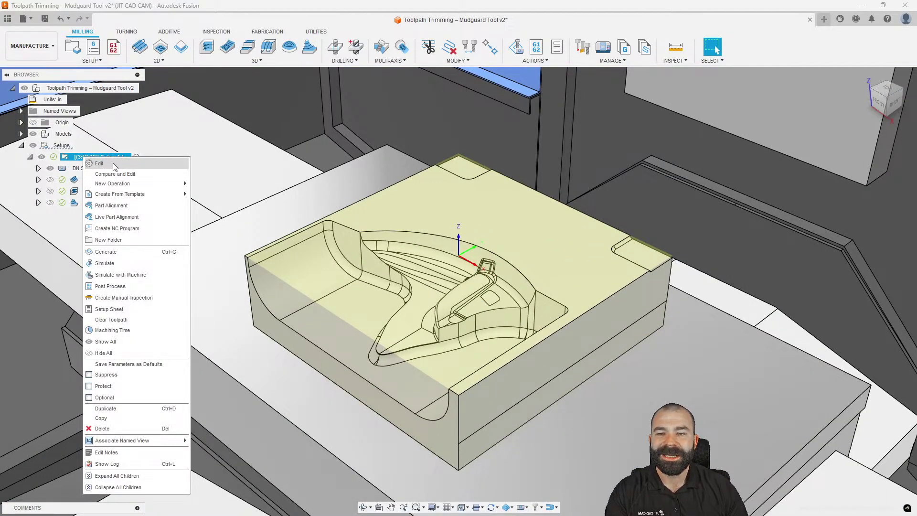
{"action": "key", "text": "Escape"}
{"action": "left_click", "coordinate": [603, 46]}
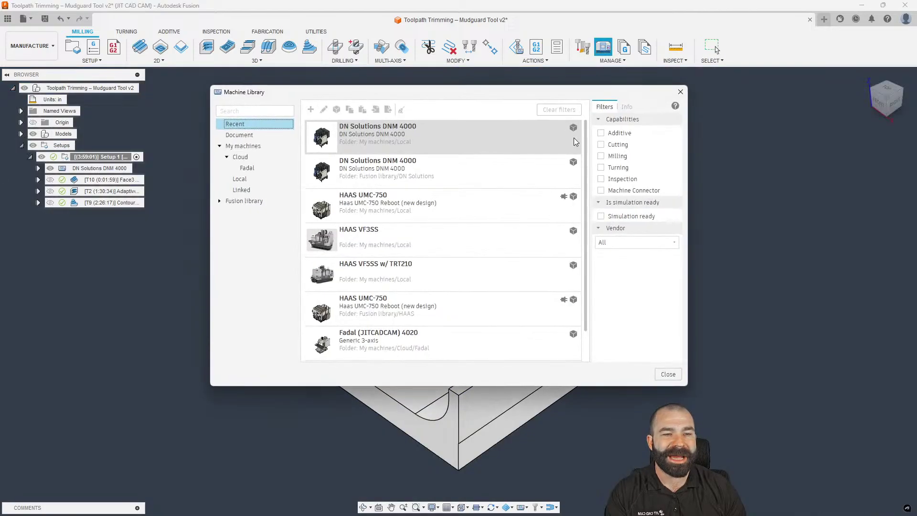
{"action": "left_click", "coordinate": [239, 135]}
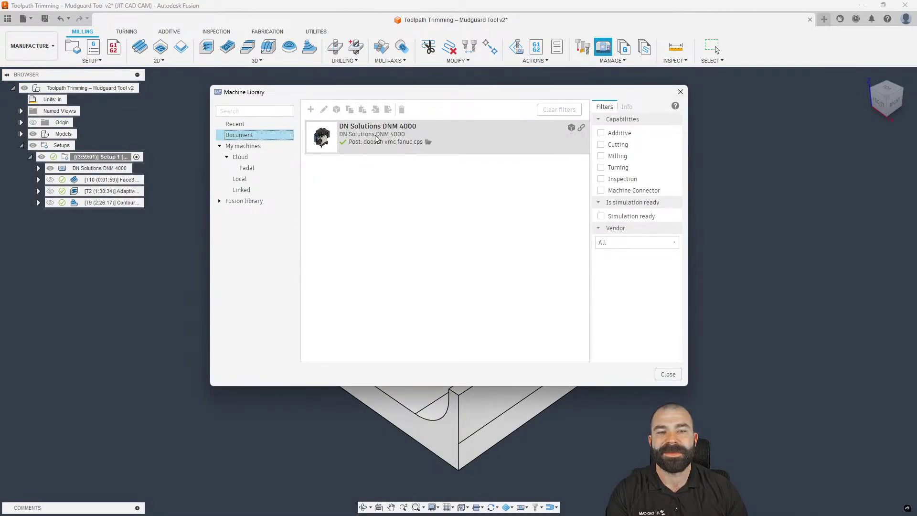
{"action": "left_click", "coordinate": [681, 91]}
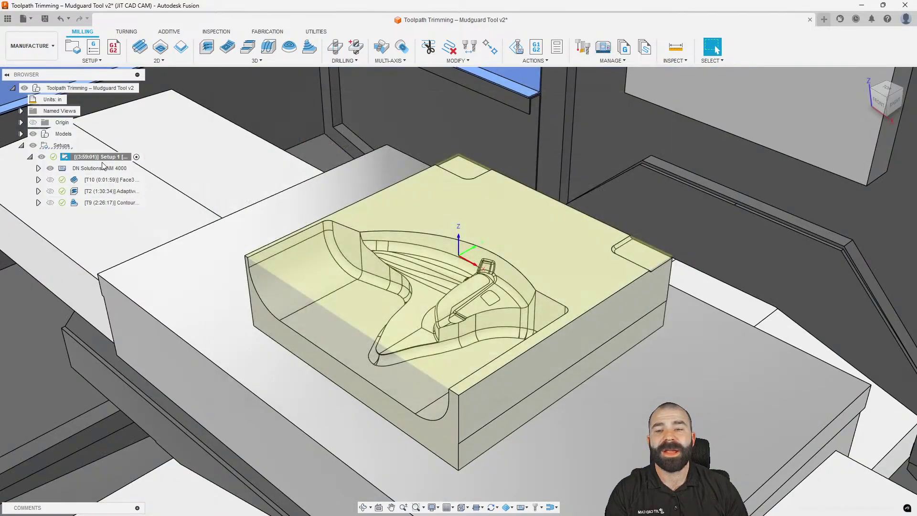
- Swap Setup 1's machine for the Fadal (JITCADCAM) 3016L from the cloud Fadal folder
{"action": "double_click", "coordinate": [67, 159]}
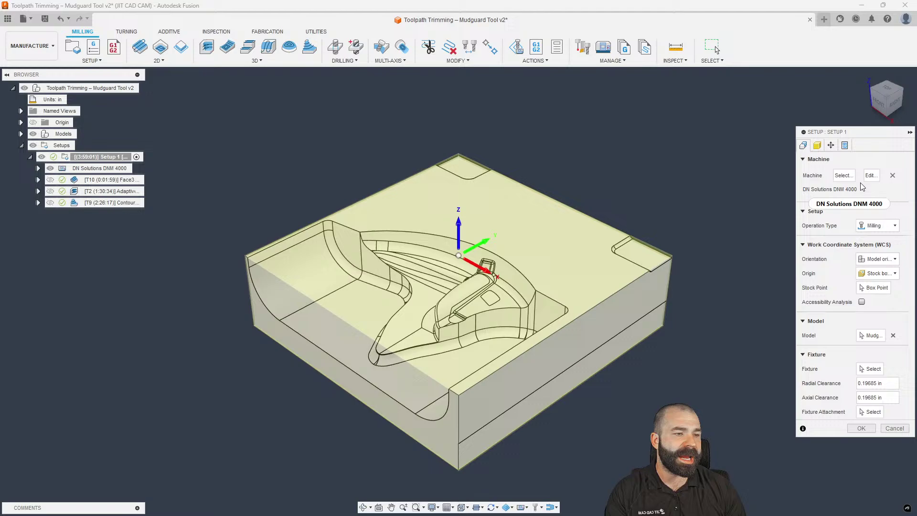
{"action": "left_click", "coordinate": [892, 175]}
{"action": "left_click", "coordinate": [844, 175]}
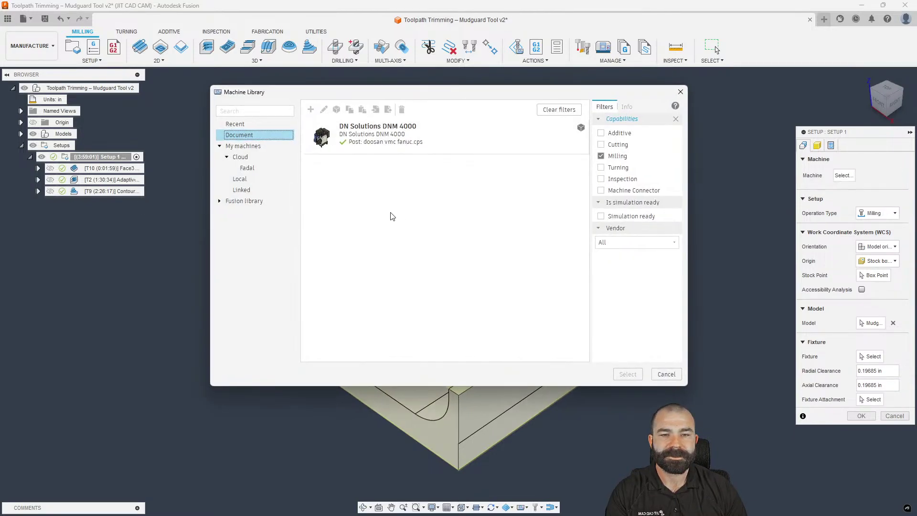
{"action": "left_click", "coordinate": [248, 168]}
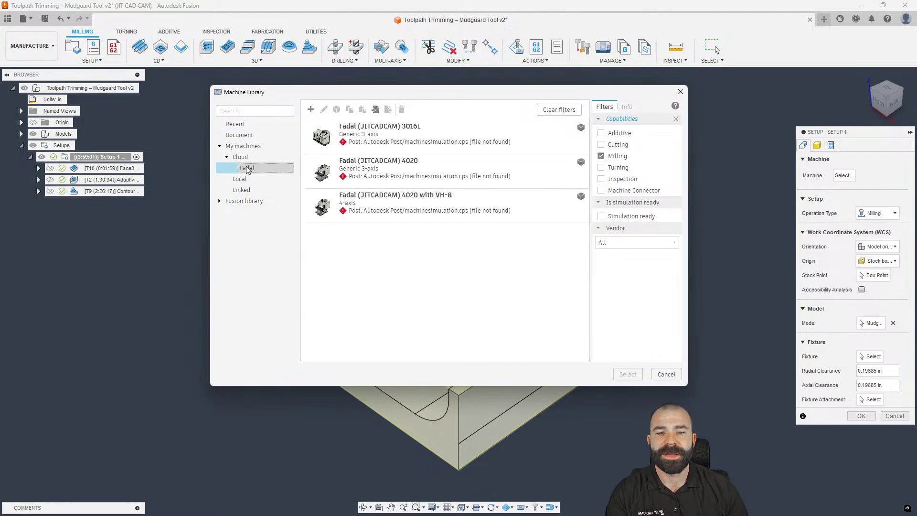
{"action": "left_click", "coordinate": [388, 140]}
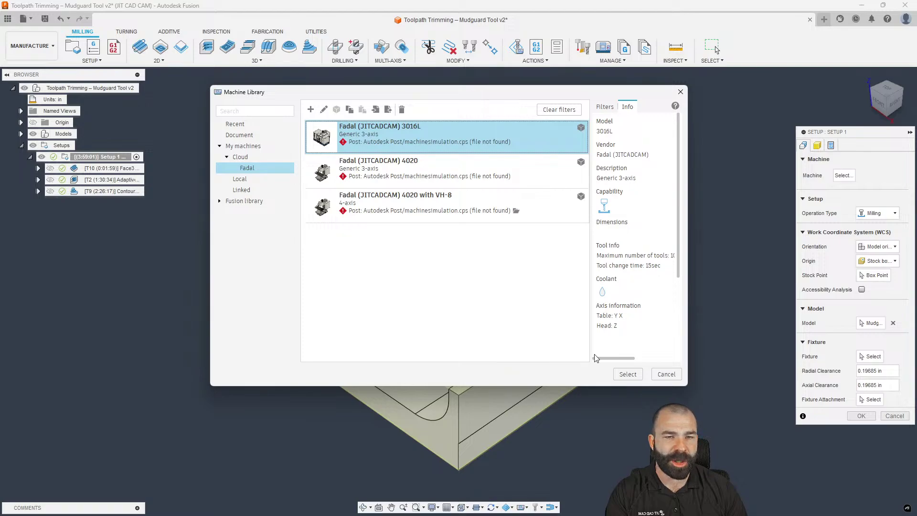
{"action": "left_click", "coordinate": [616, 374]}
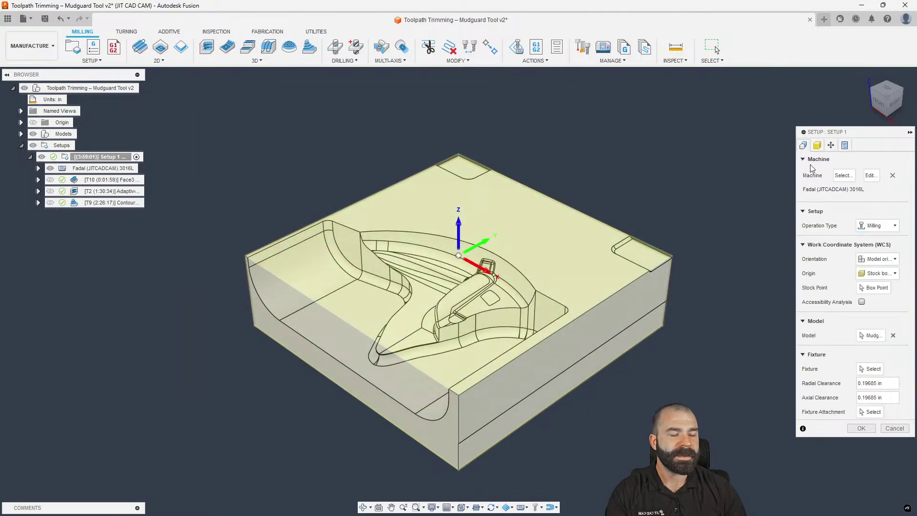
- Accept Setup 1 and view the document's machines, DN Solutions DNM 4000 and Fadal 3016L
{"action": "left_click", "coordinate": [859, 429]}
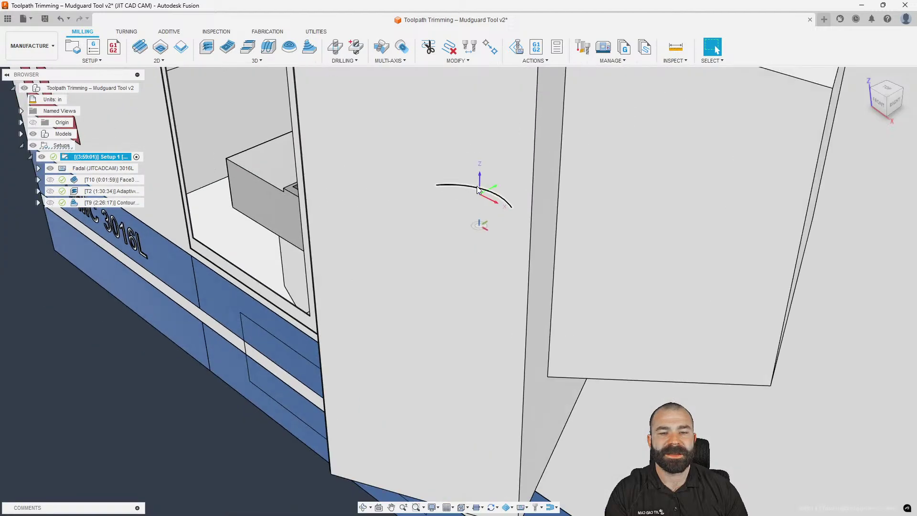
{"action": "left_click", "coordinate": [200, 395]}
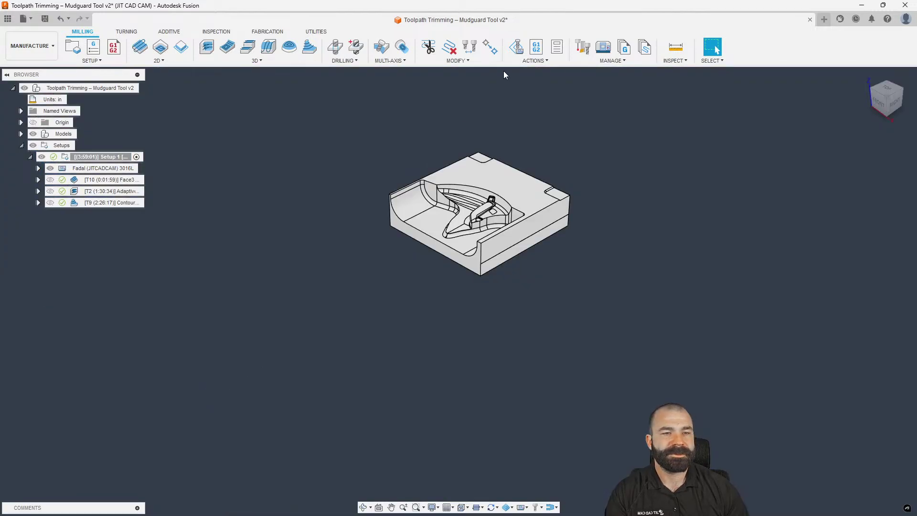
{"action": "left_click", "coordinate": [604, 47]}
{"action": "left_click", "coordinate": [241, 136]}
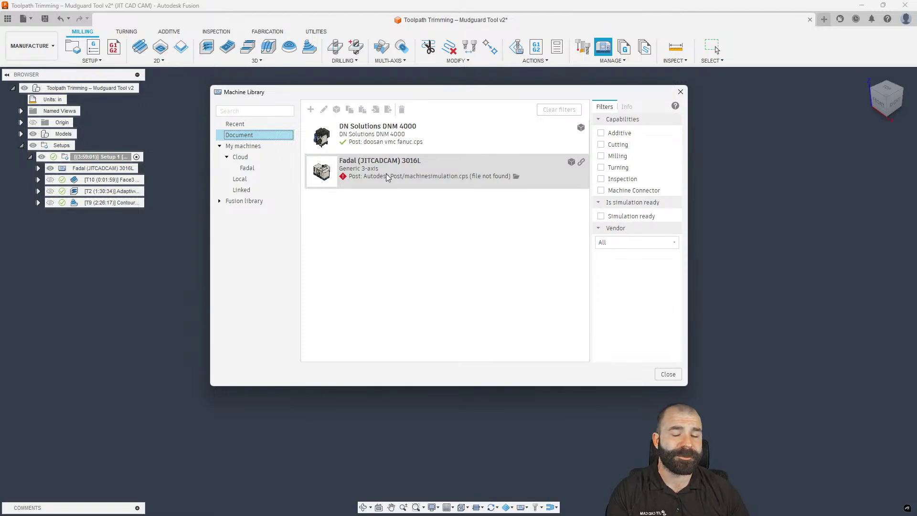
{"action": "left_click", "coordinate": [270, 135]}
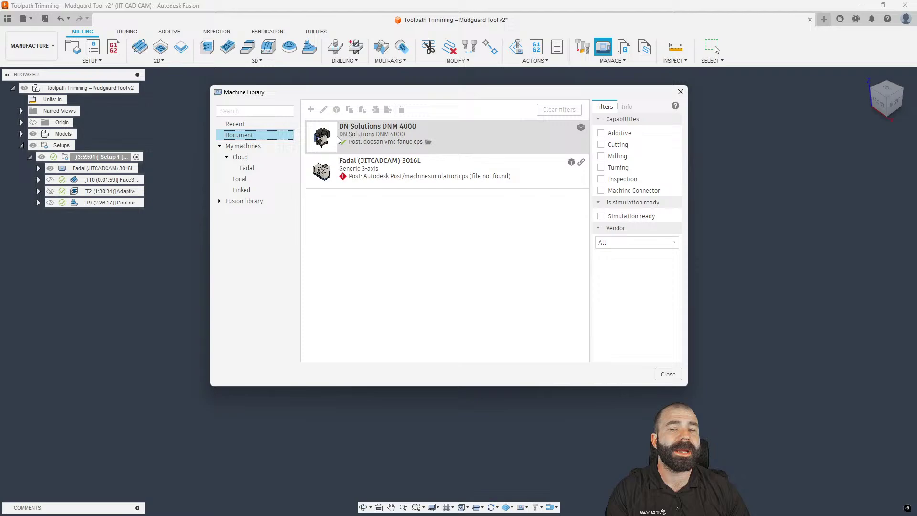
{"action": "left_click", "coordinate": [371, 182], "text": "ctrl"}
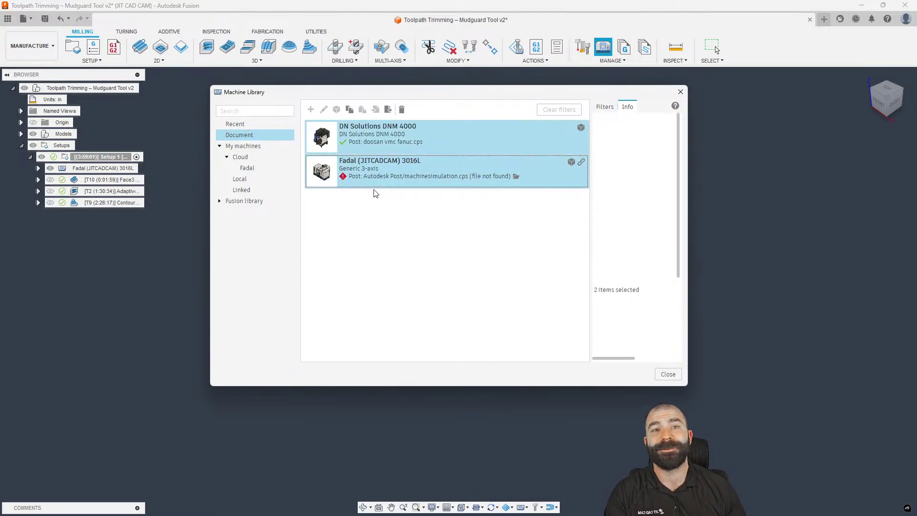
- Browse the local and Fadal machine folders, then close the Machine Library
{"action": "left_click", "coordinate": [253, 181]}
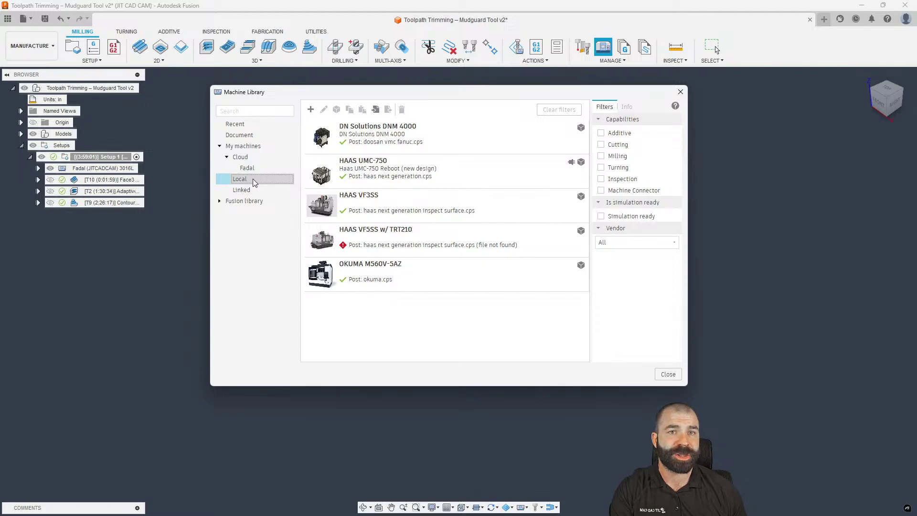
{"action": "left_click", "coordinate": [254, 168]}
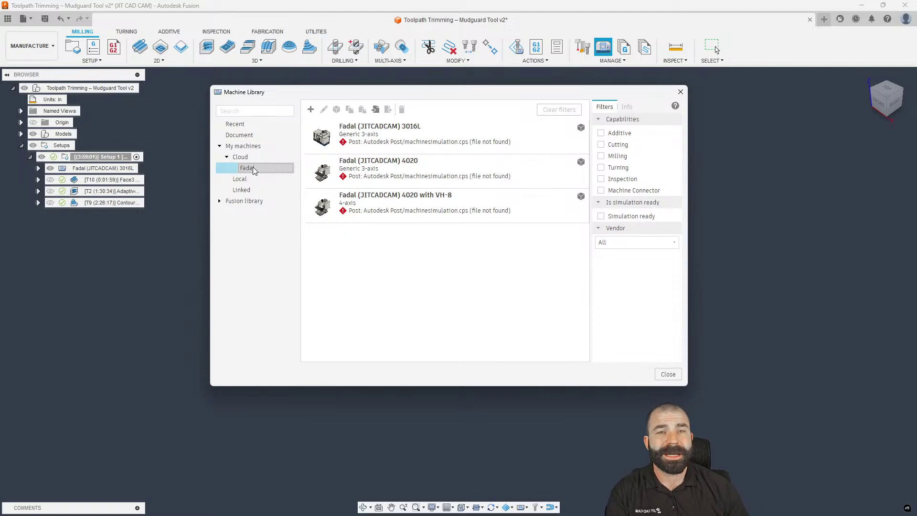
{"action": "left_click", "coordinate": [680, 92]}
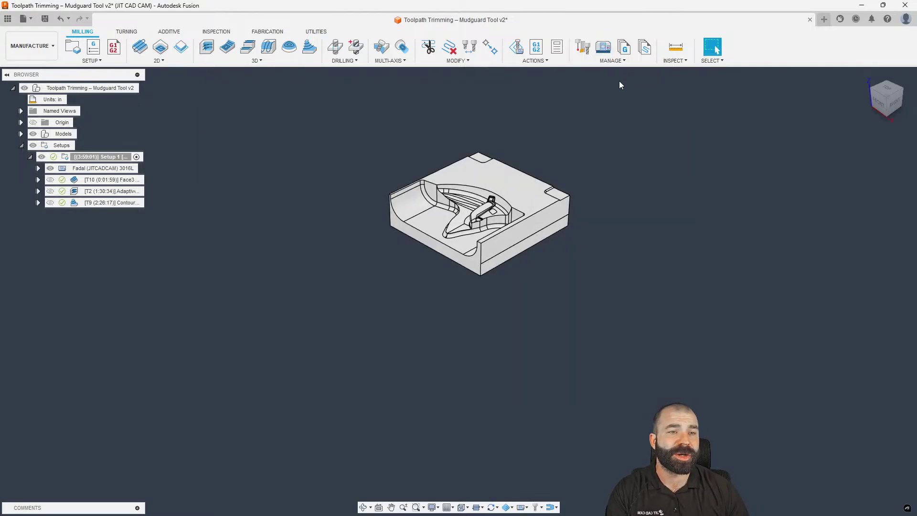
- Browse the cloud, Fusion library and local TESTING posts, which hold the HAAS Next Generation Control post
{"action": "left_click", "coordinate": [623, 49]}
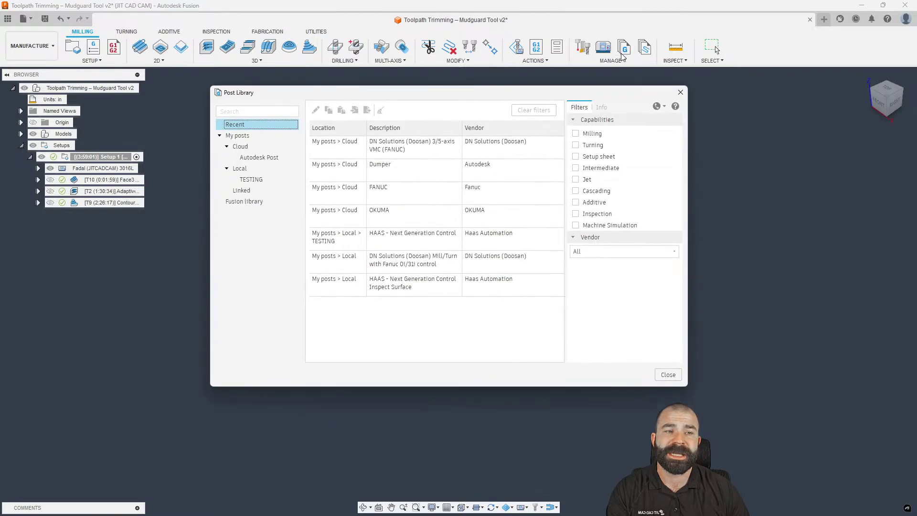
{"action": "left_click", "coordinate": [249, 150]}
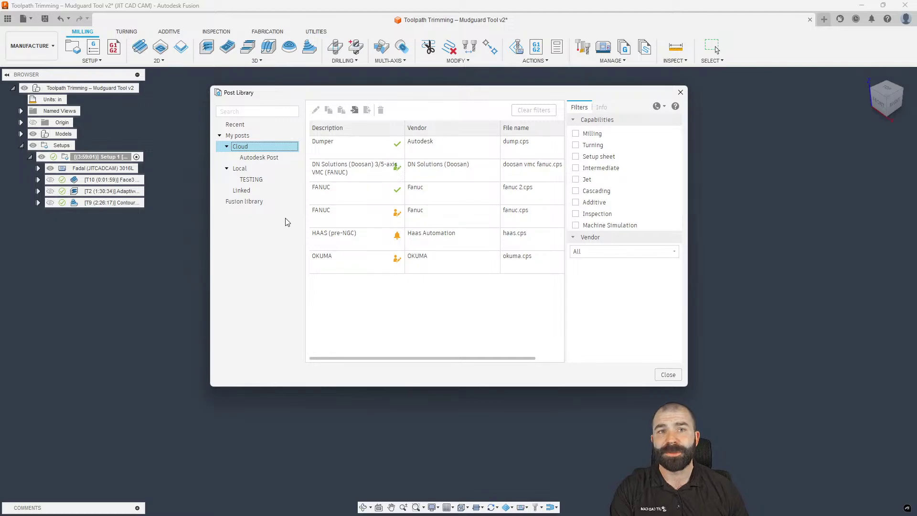
{"action": "left_click", "coordinate": [257, 203]}
{"action": "right_click", "coordinate": [348, 210]}
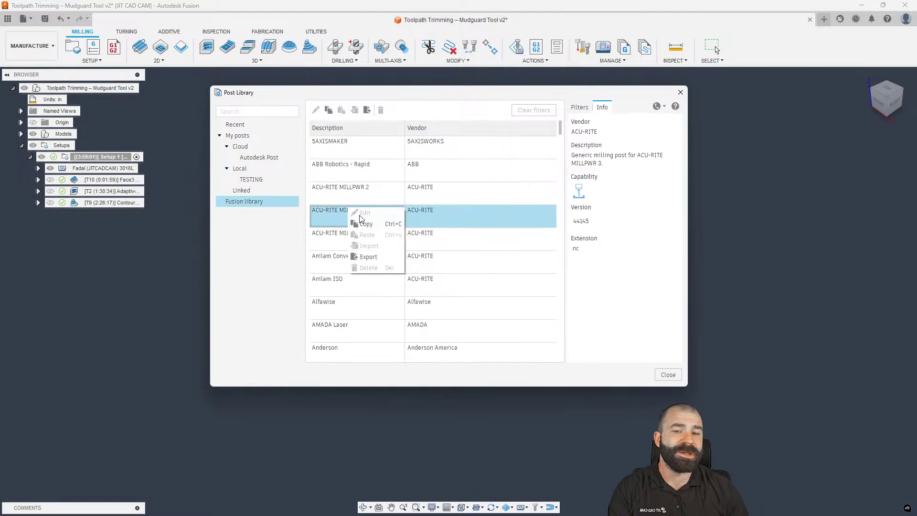
{"action": "left_click", "coordinate": [252, 180]}
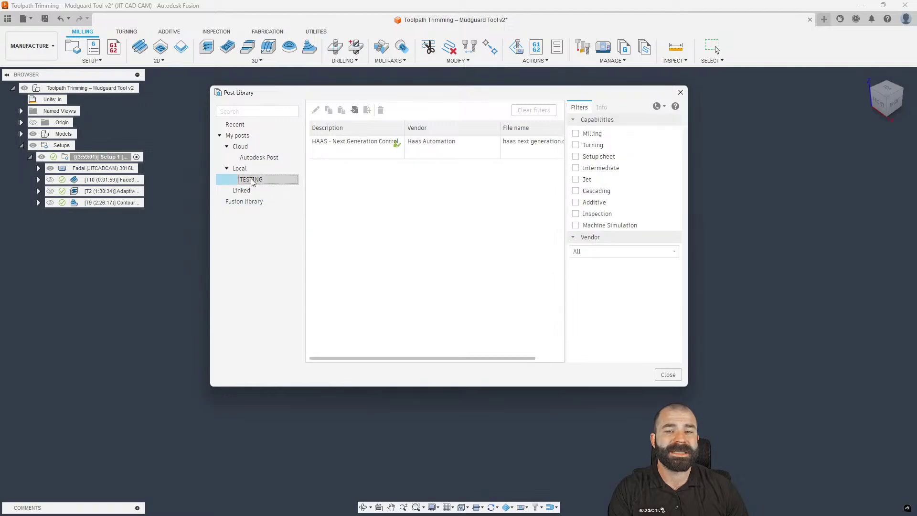